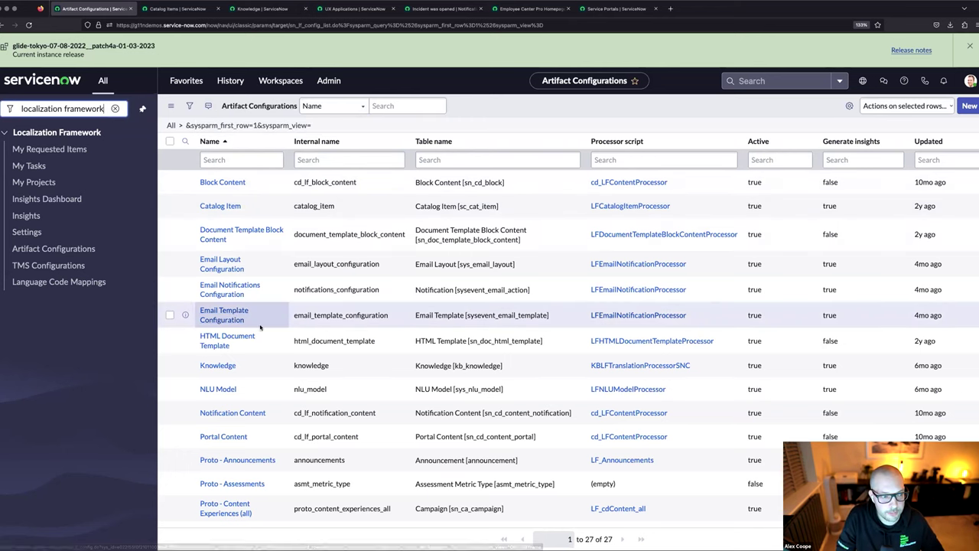
# Review the list of artifact configurations, checking the names, tables and processor scripts it covers
pyautogui.scroll(-2, 259, 325)
pyautogui.scroll(-2, 261, 326)
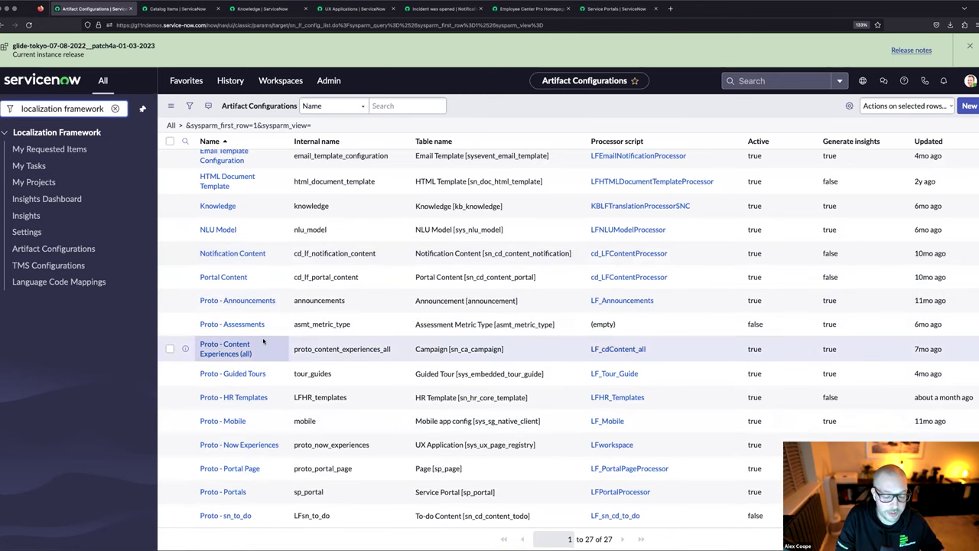
pyautogui.scroll(-2, 264, 341)
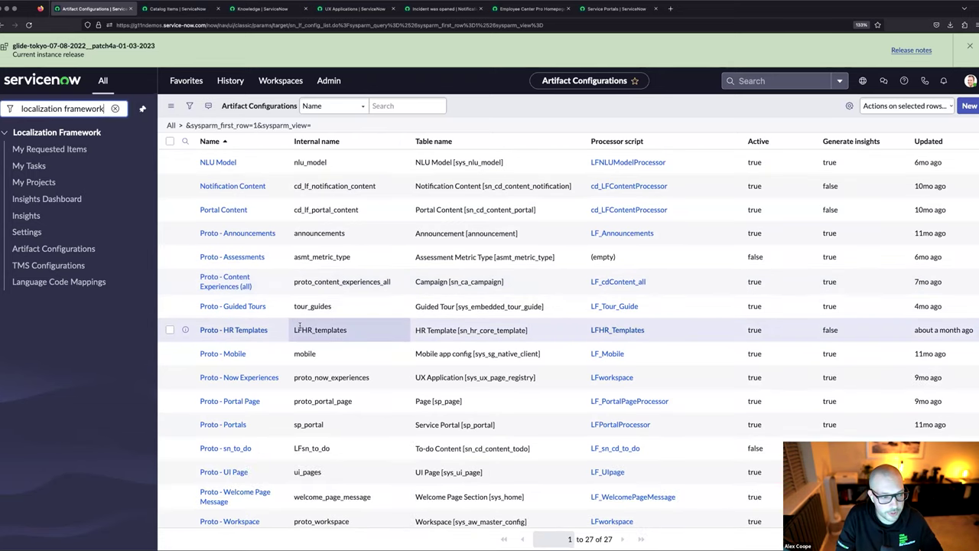
pyautogui.scroll(-3, 299, 325)
pyautogui.scroll(10, 299, 328)
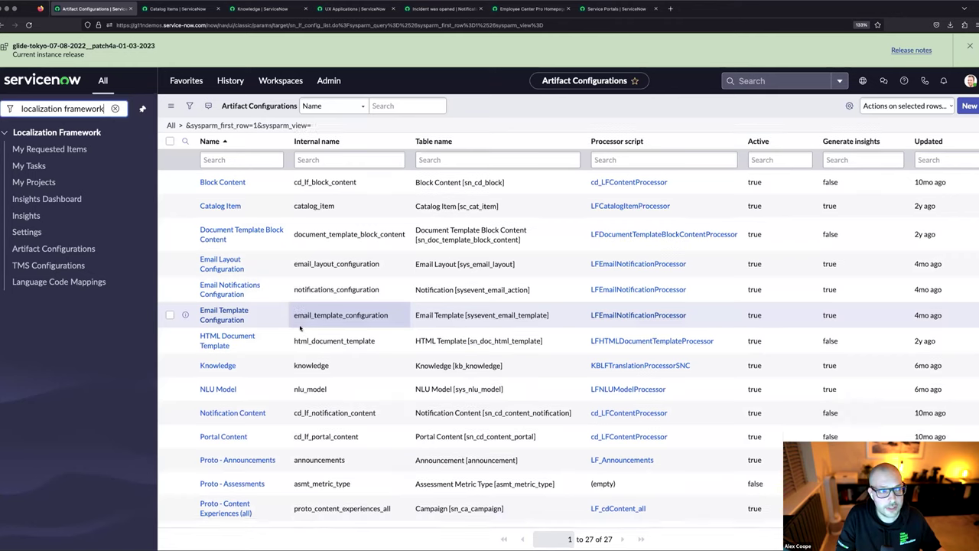
# Filter the catalog items by name with "*laptop" and open the Developer Laptop (Mac) item
pyautogui.click(176, 8)
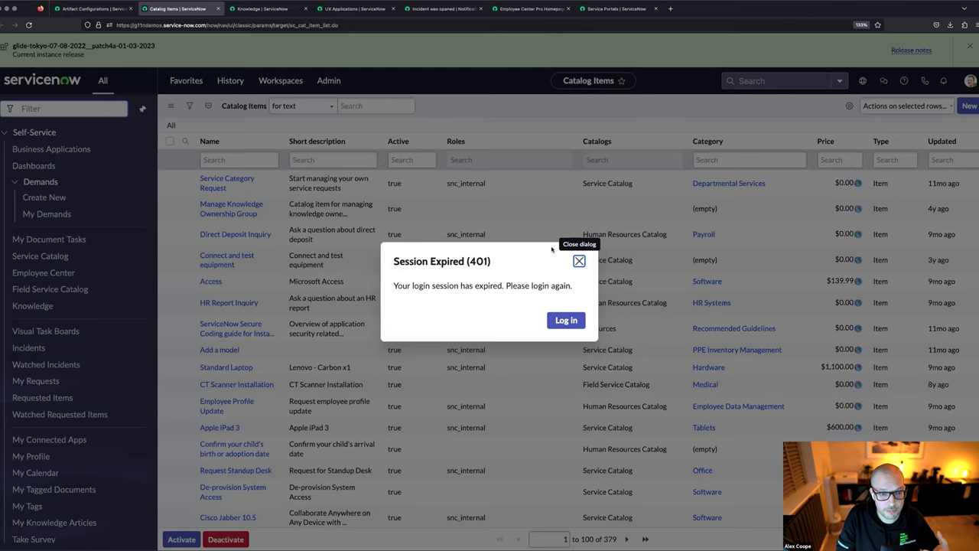
pyautogui.click(580, 262)
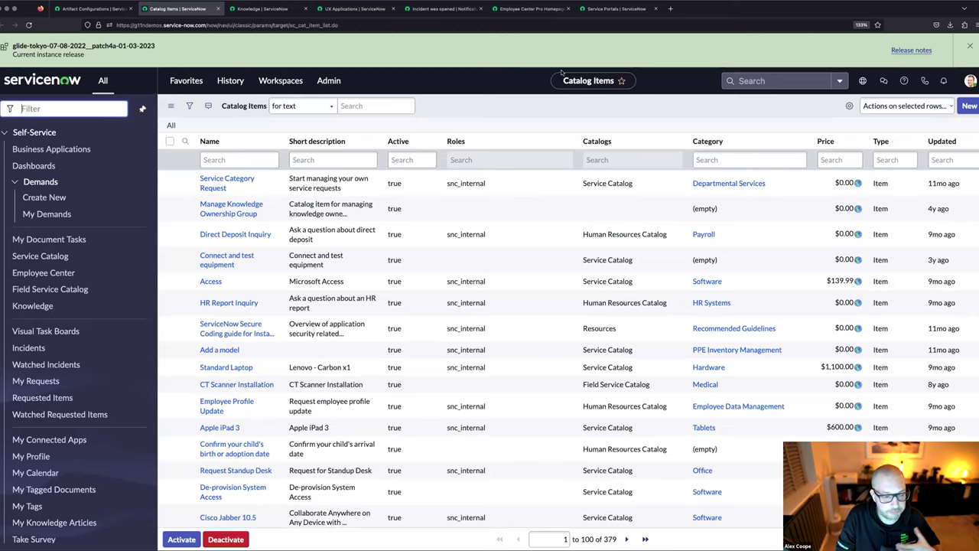
pyautogui.click(227, 160)
pyautogui.write('*laptop')
pyautogui.press('Return')
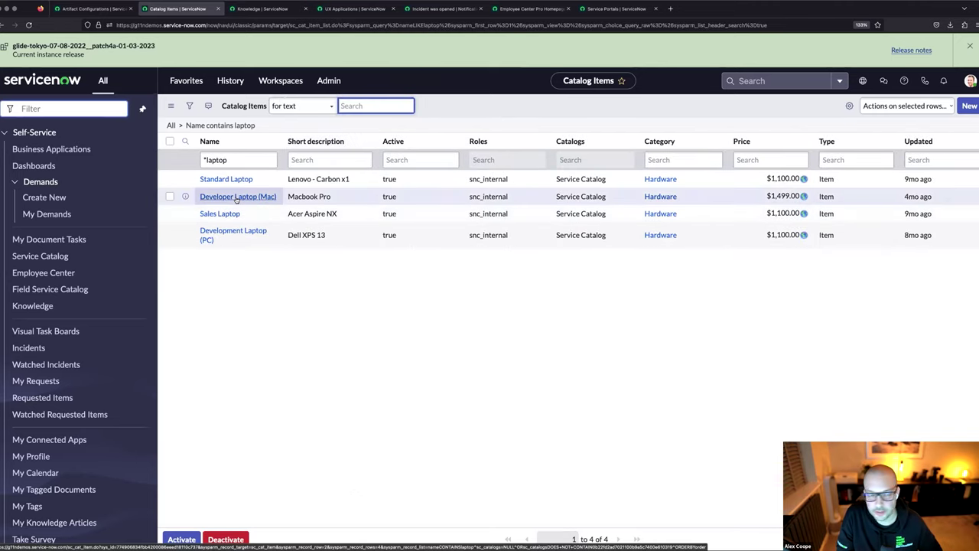
pyautogui.click(251, 197)
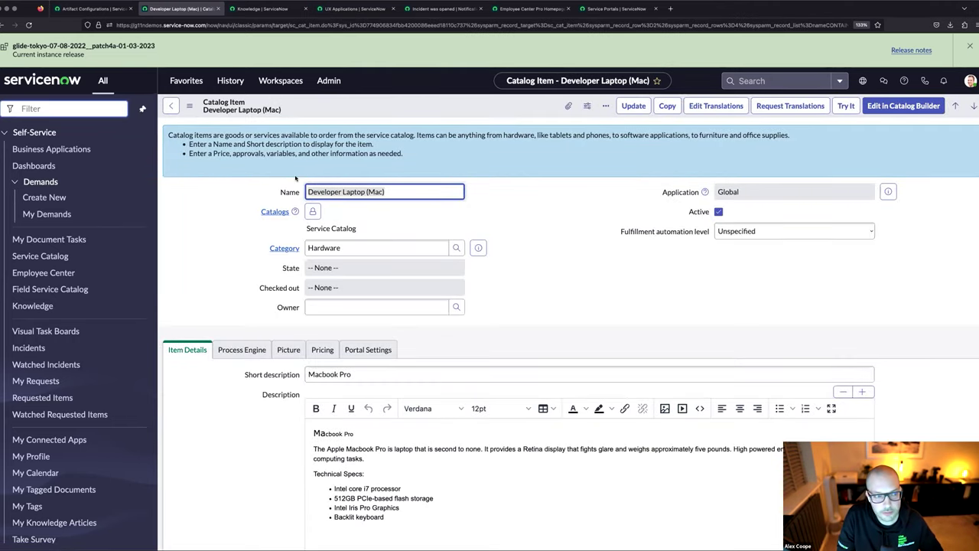
# Request a Japanese translation for the Developer Laptop (Mac) catalog item
pyautogui.scroll(-3, 284, 219)
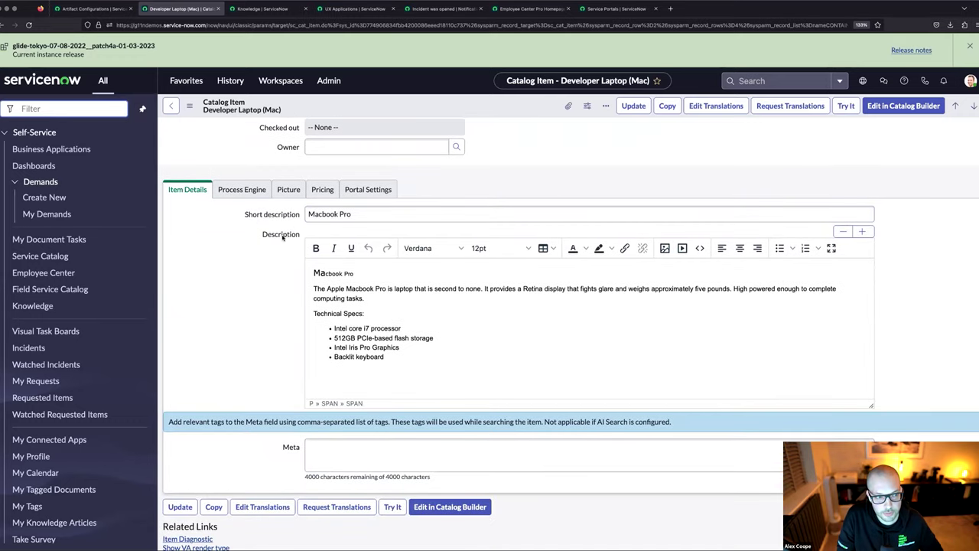
pyautogui.scroll(-5, 240, 326)
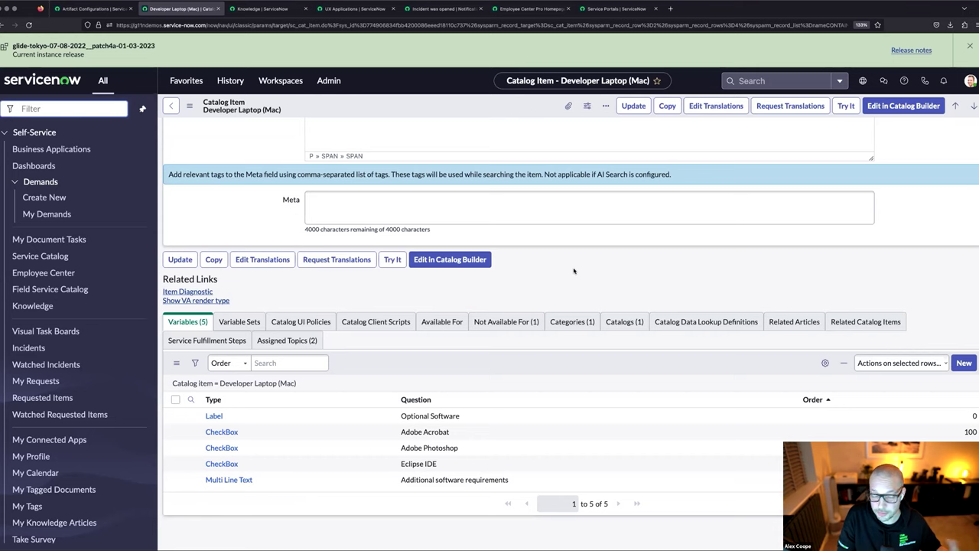
pyautogui.scroll(10, 574, 270)
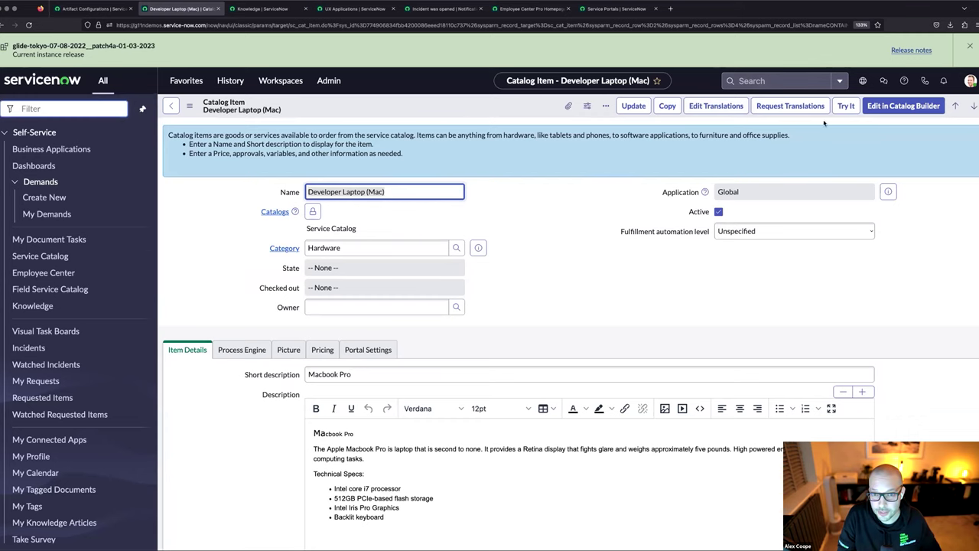
pyautogui.click(784, 106)
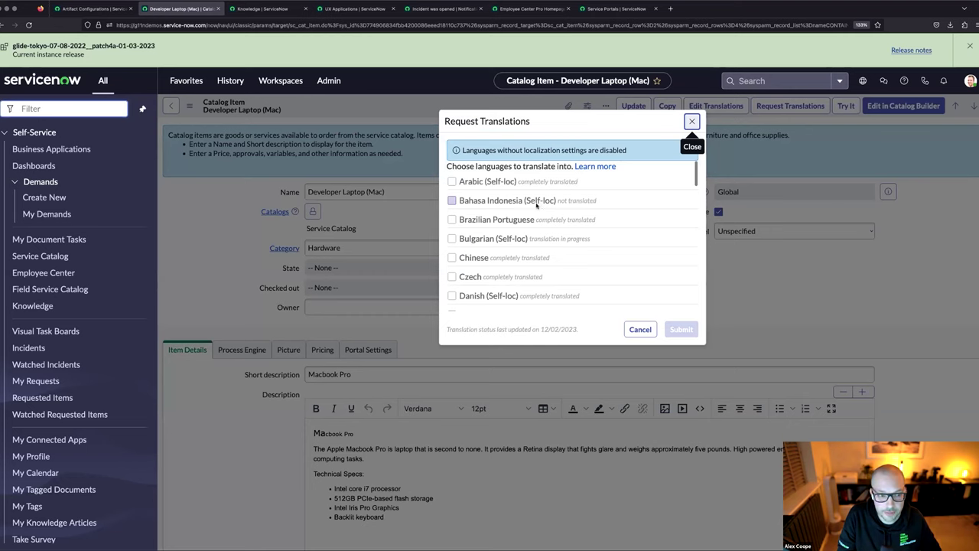
pyautogui.scroll(-3, 528, 202)
pyautogui.scroll(4, 537, 205)
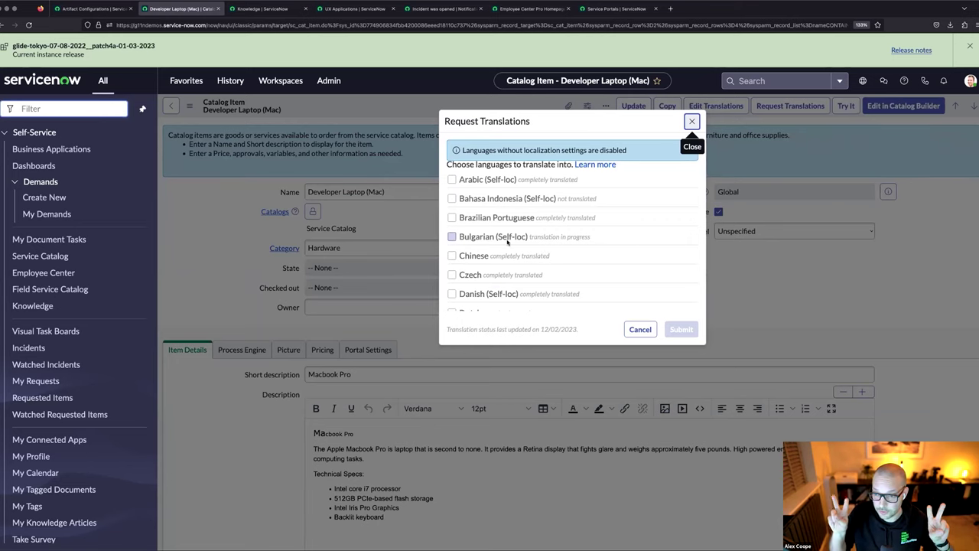
pyautogui.scroll(-5, 534, 244)
pyautogui.scroll(-3, 534, 245)
pyautogui.click(547, 238)
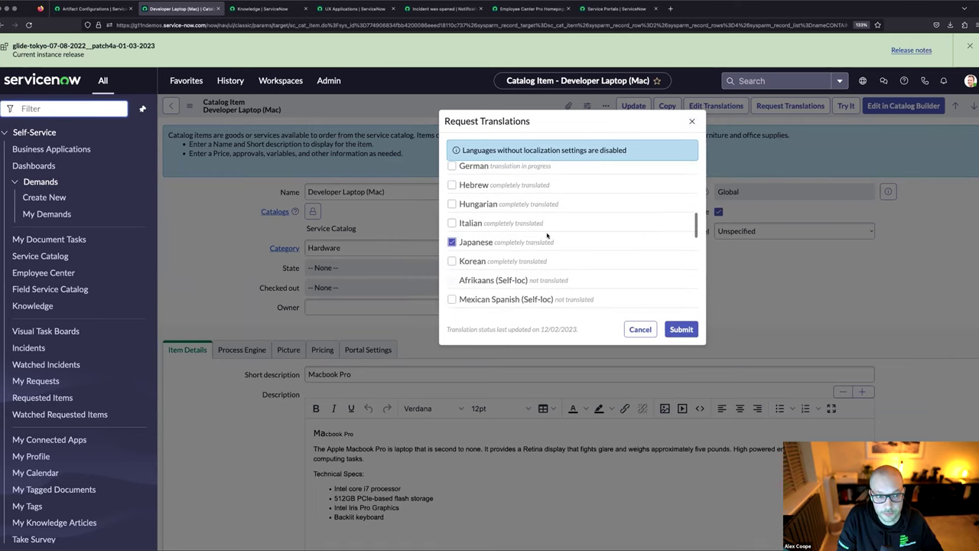
pyautogui.click(682, 335)
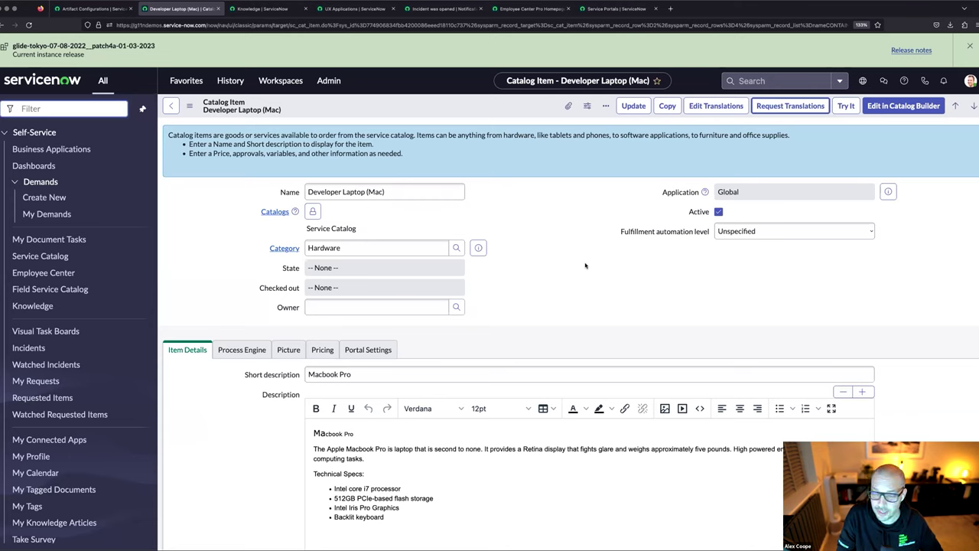
# View the dictionary information of the catalog item's Name field, closing it after checking the field type
pyautogui.click(325, 185)
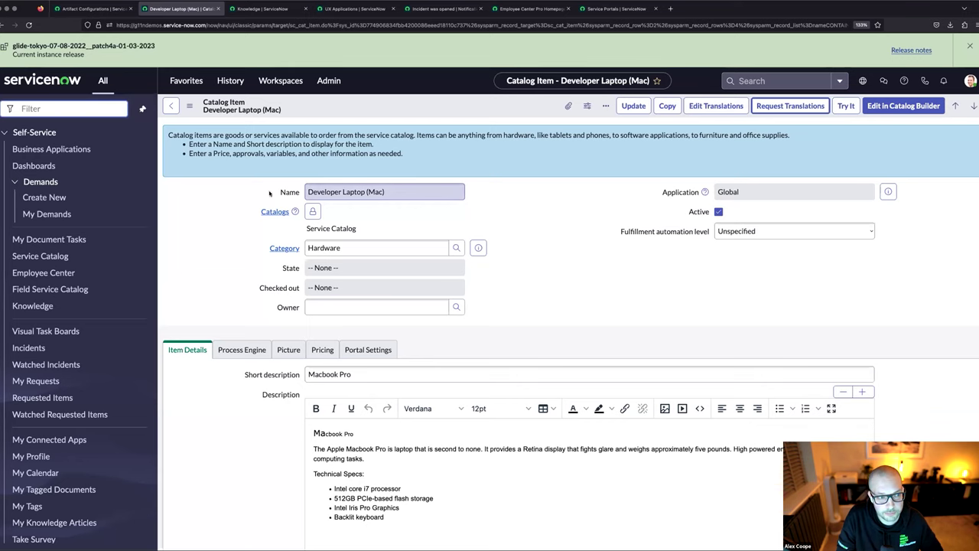
pyautogui.rightClick(289, 192)
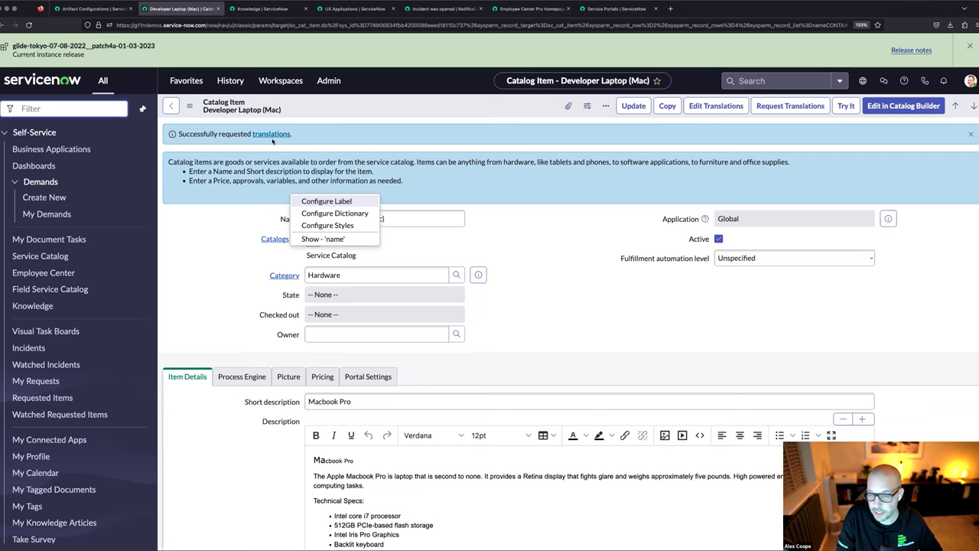
pyautogui.click(316, 240)
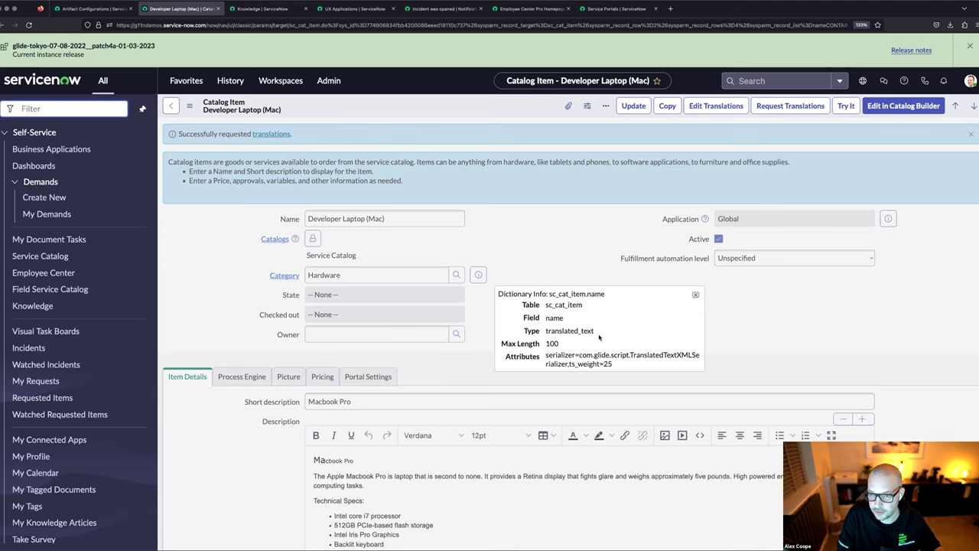
pyautogui.click(696, 295)
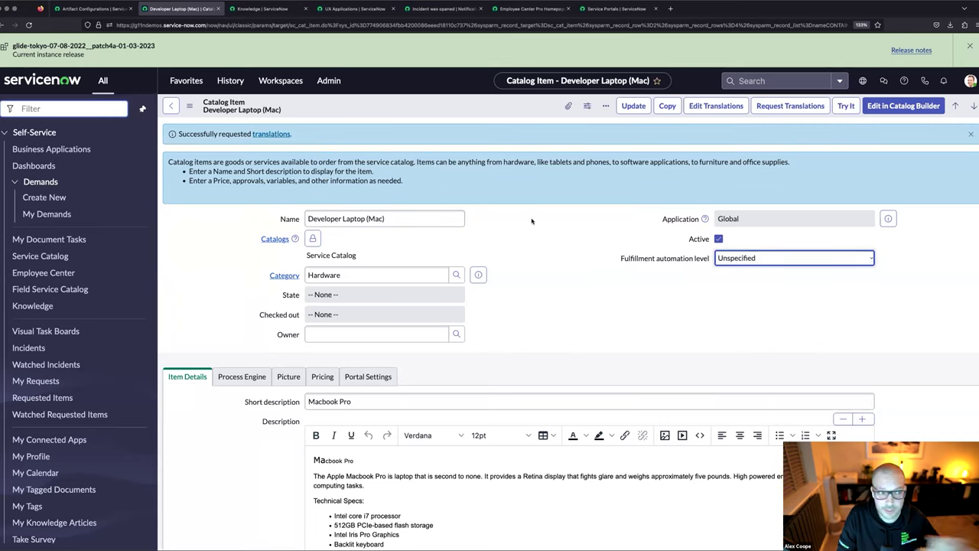
# Open the localization task for the requested Japanese translation and review its description in the translation comparison view
pyautogui.click(272, 134)
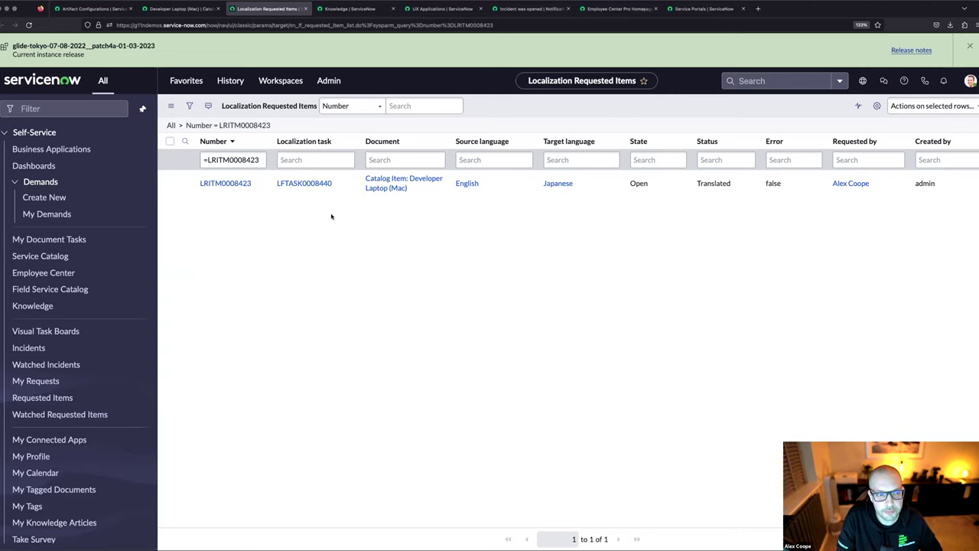
pyautogui.click(316, 184)
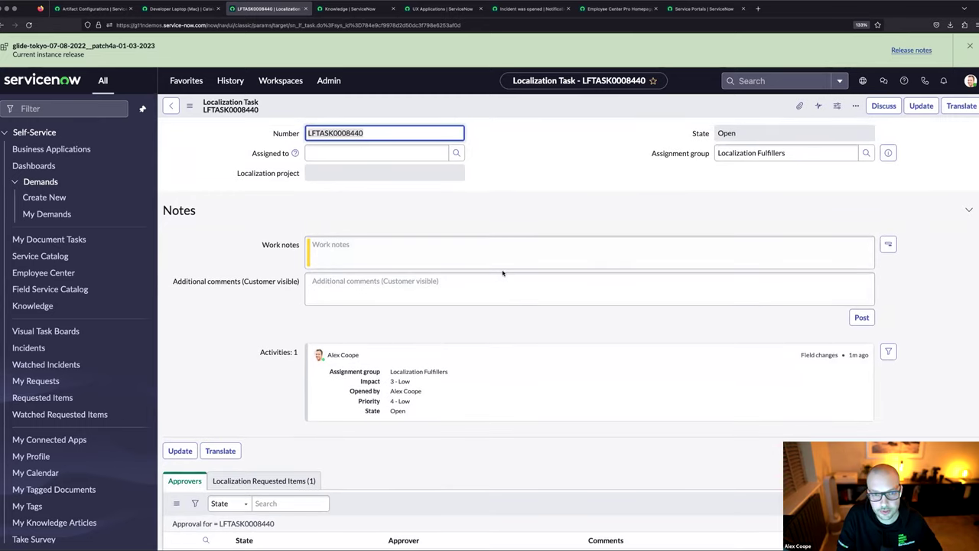
pyautogui.click(960, 109)
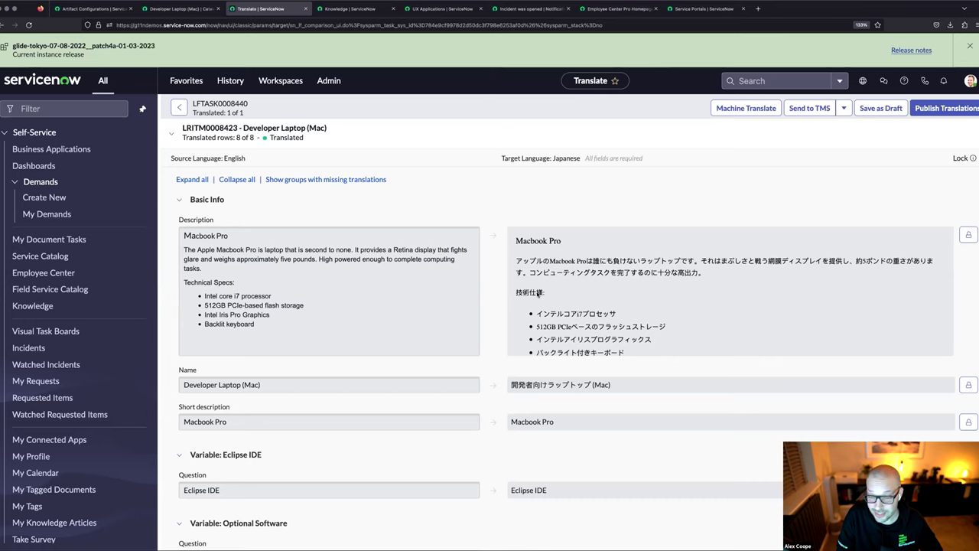
pyautogui.scroll(-5, 538, 293)
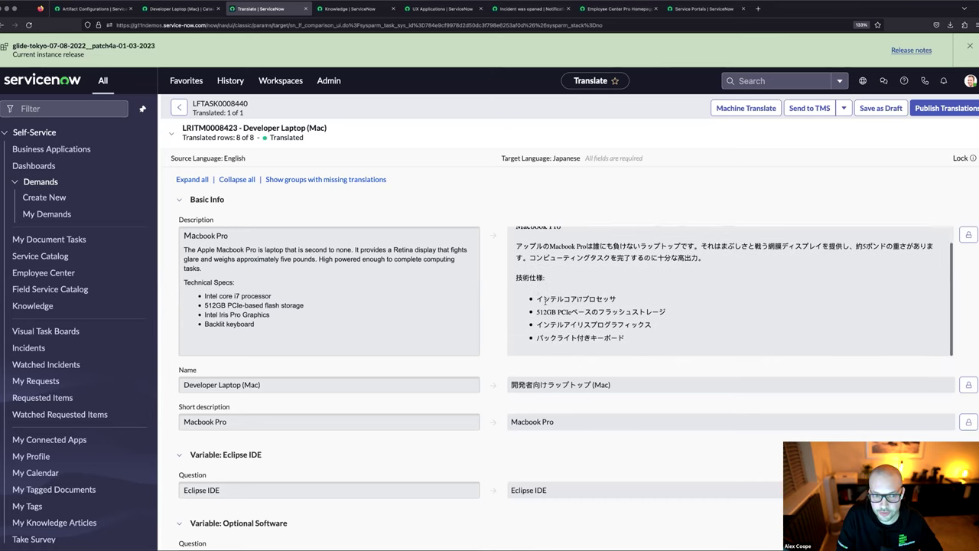
pyautogui.scroll(5, 505, 322)
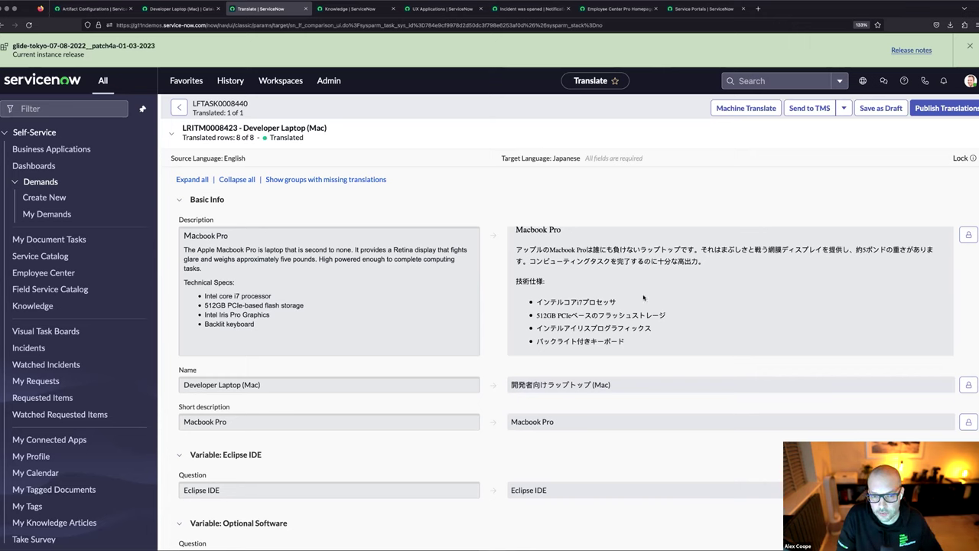
pyautogui.scroll(1, 643, 298)
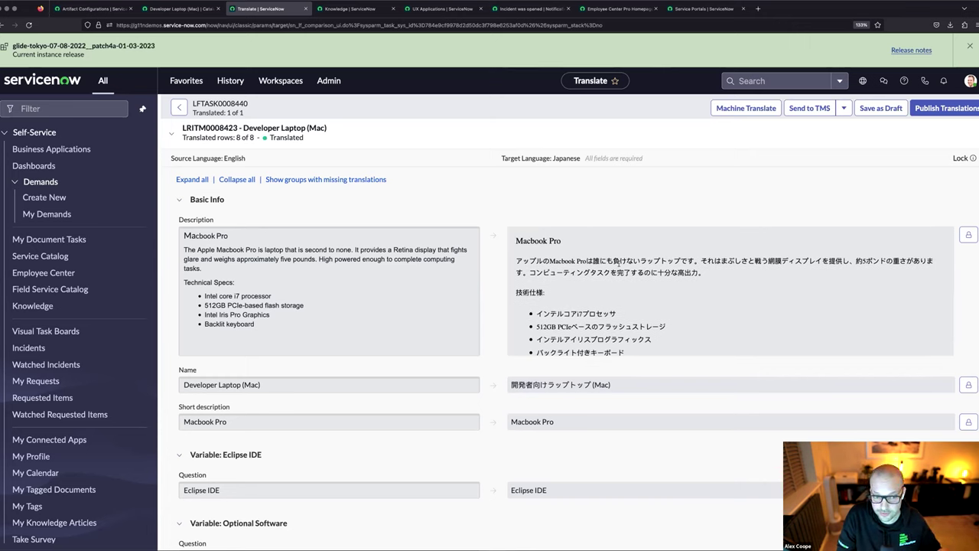
# Unlock the Japanese description for editing and add the sample text "dfkfgahdf;k" at the end of its first paragraph
pyautogui.click(969, 235)
pyautogui.click(528, 184)
pyautogui.click(756, 303)
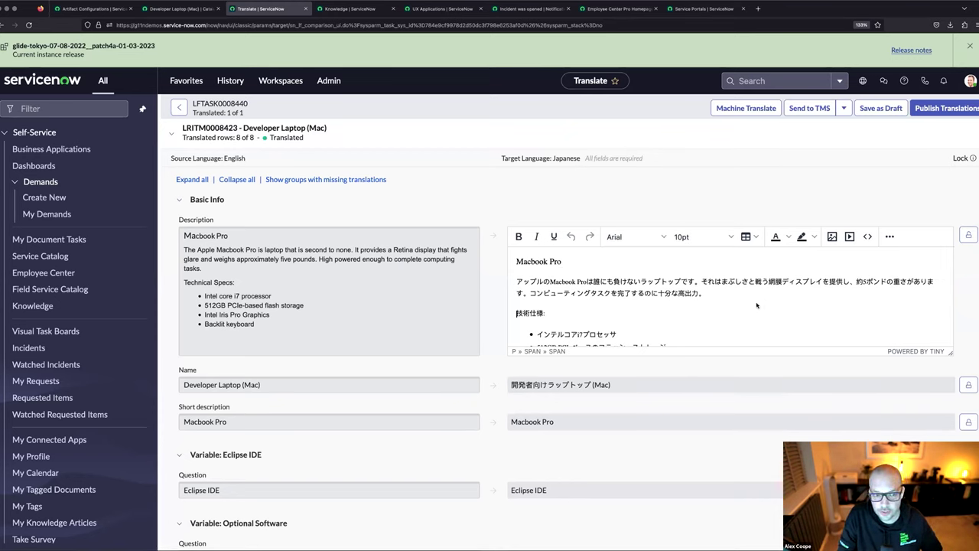
pyautogui.click(750, 306)
pyautogui.write('dfkfgahdf;k')
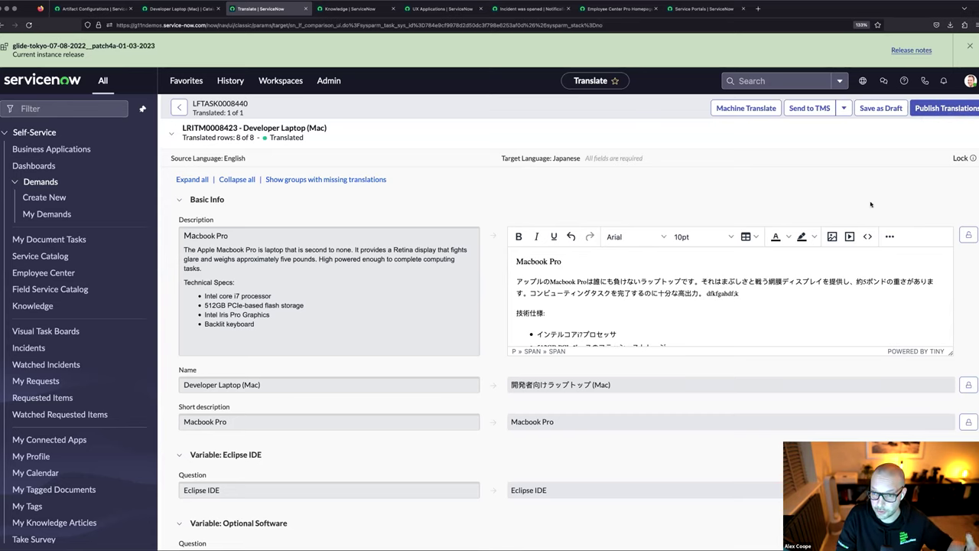
# Clear the whole Japanese description and refill it using machine translation
pyautogui.hotkey('ctrl', 'a')
pyautogui.press('BackSpace')
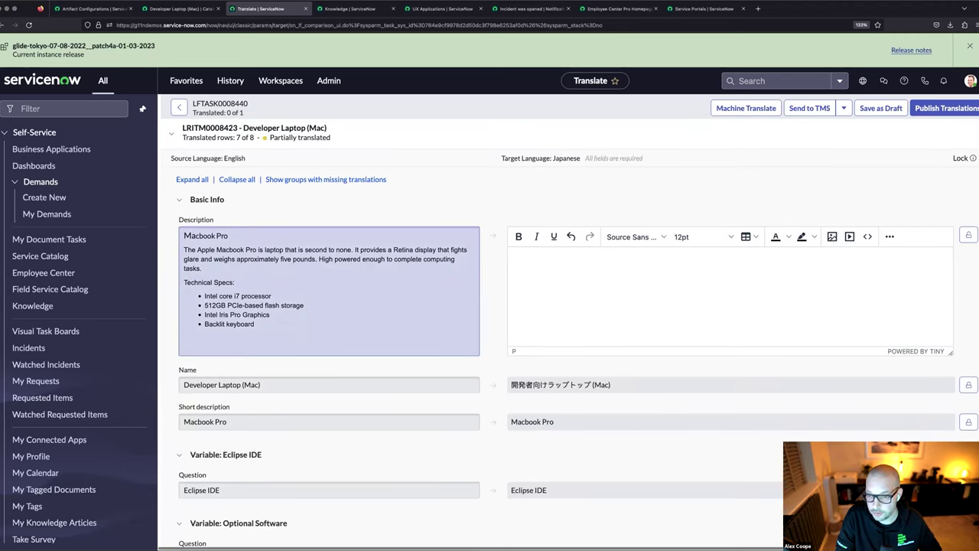
pyautogui.scroll(-4, 566, 322)
pyautogui.scroll(4, 567, 329)
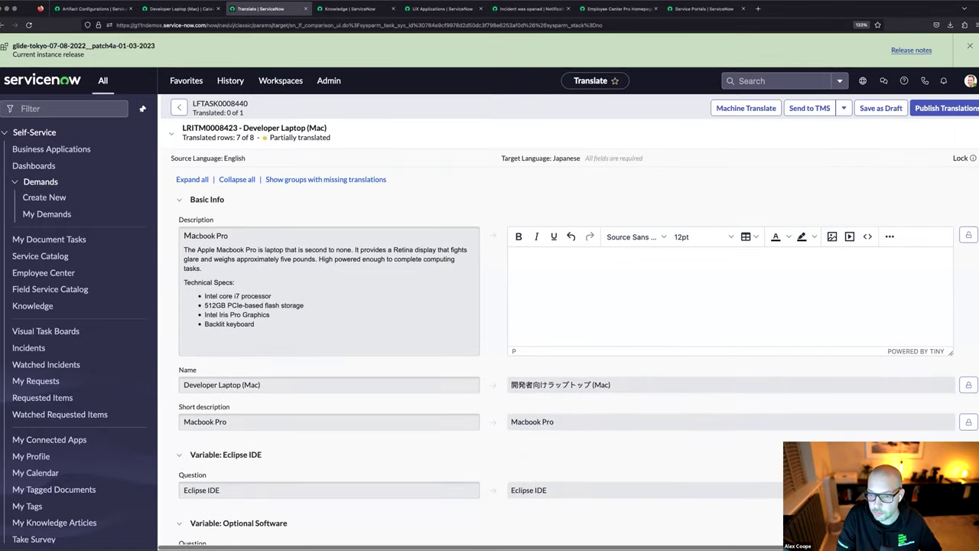
pyautogui.click(745, 108)
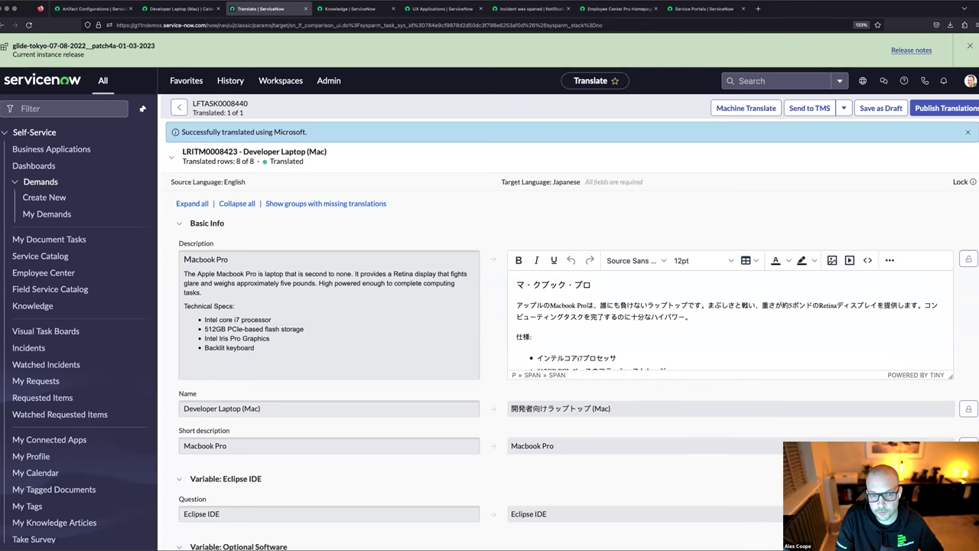
# Replace the heading of the Japanese description with "Macbook Pro" and lock the field again
pyautogui.moveTo(592, 285); pyautogui.dragTo(516, 284)
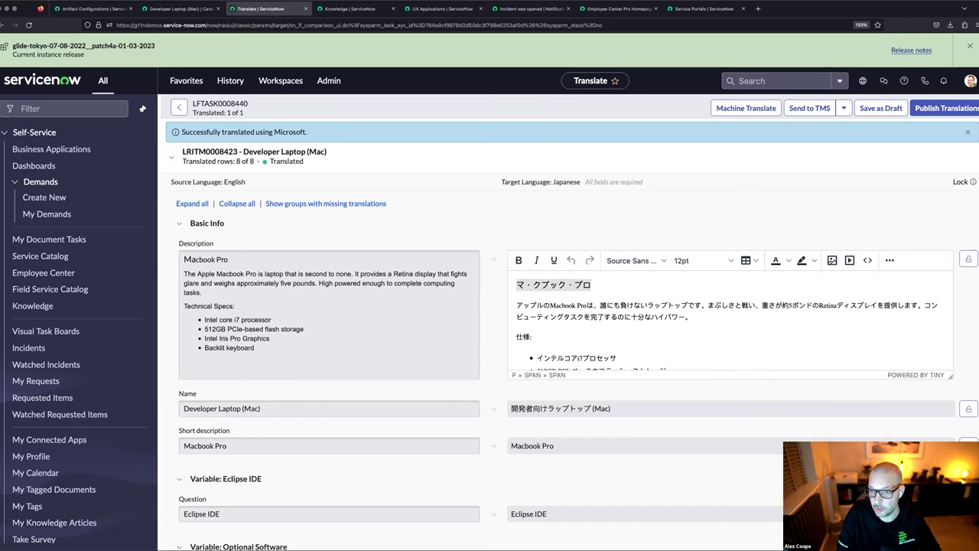
pyautogui.write('Ma')
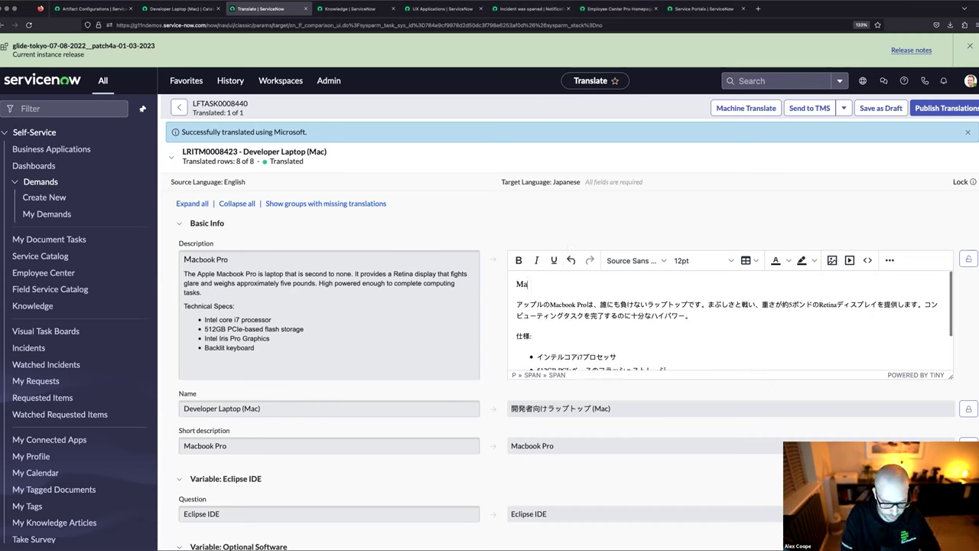
pyautogui.write('cbook Pro')
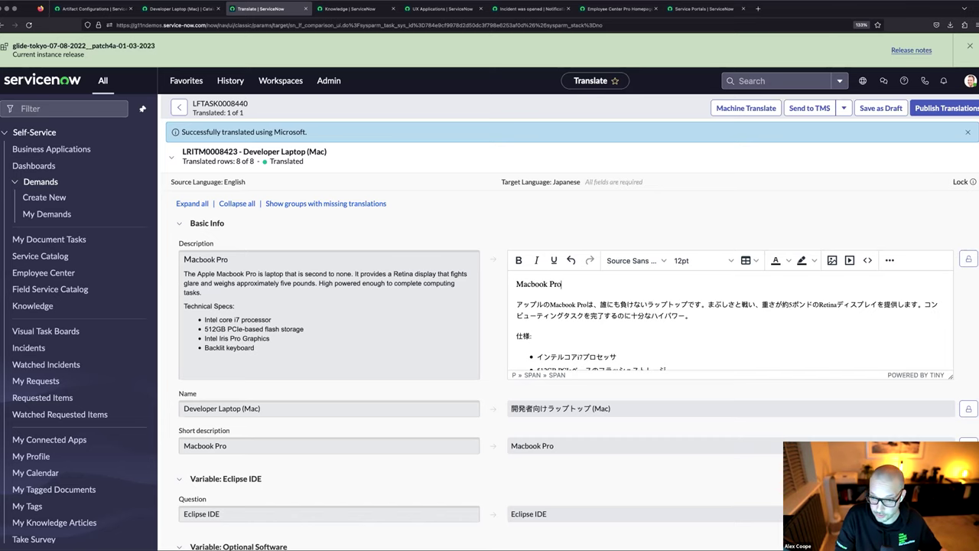
pyautogui.click(969, 260)
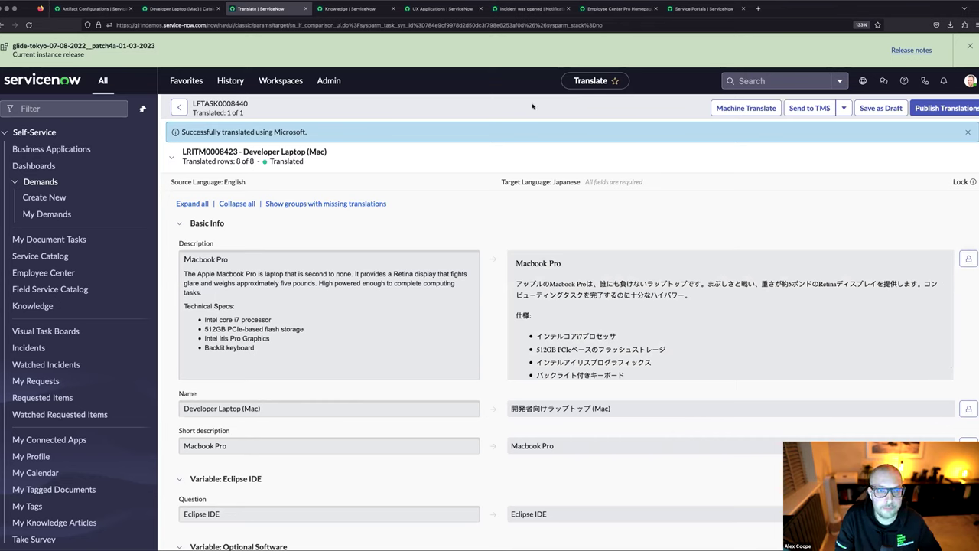
# Switch to the Employee Center Pro homepage and reload it to restore the expired session
pyautogui.click(618, 8)
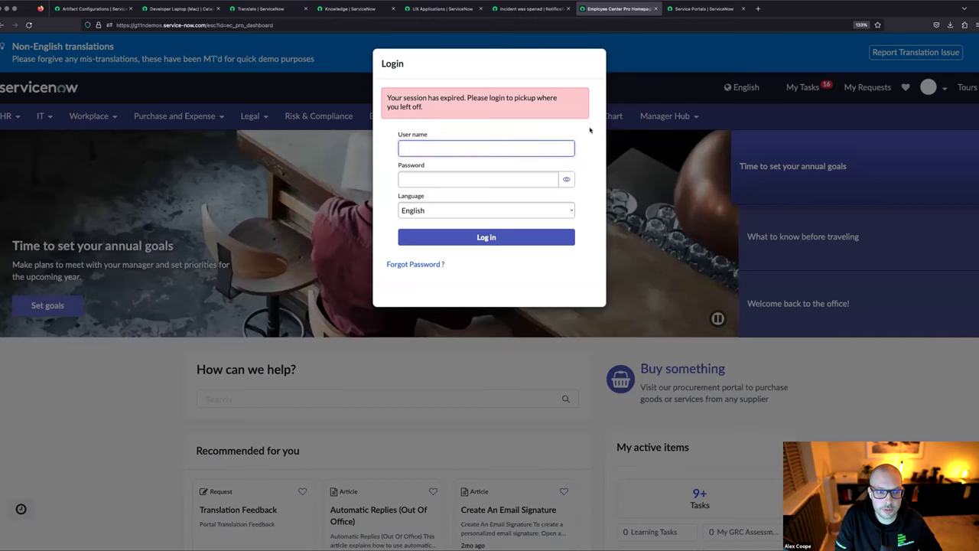
pyautogui.press('super+r')
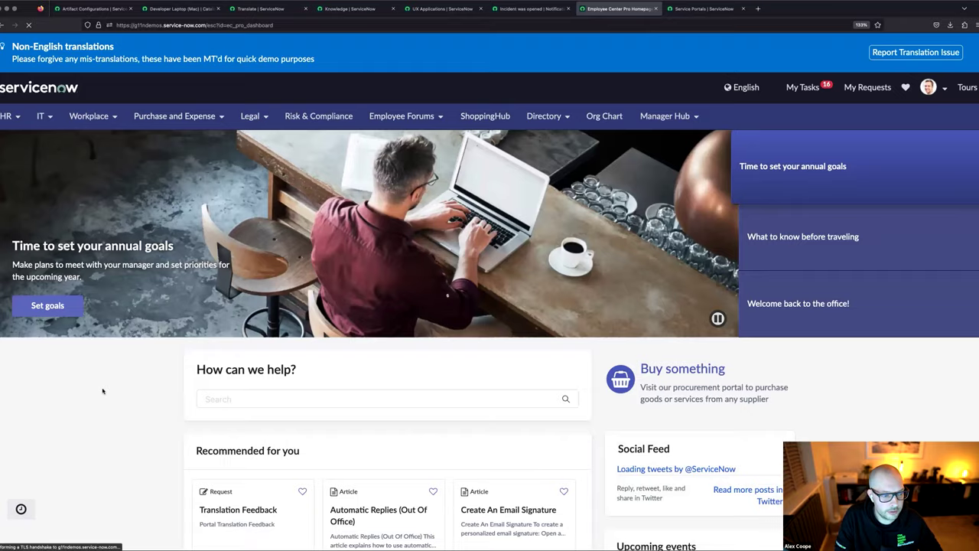
# Look through the Employee Center homepage widgets down to My applications and show all applications there
pyautogui.scroll(-3, 103, 391)
pyautogui.scroll(-4, 102, 391)
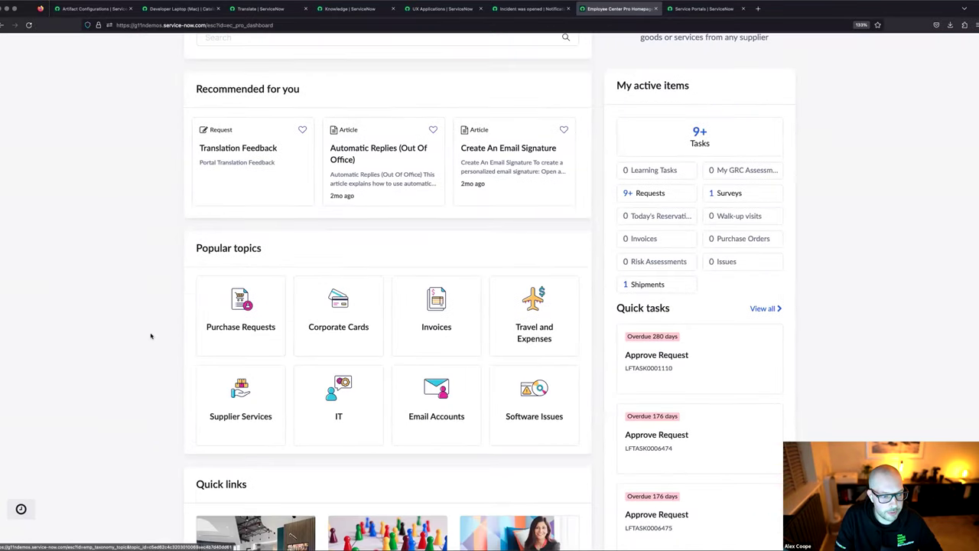
pyautogui.scroll(-10, 150, 337)
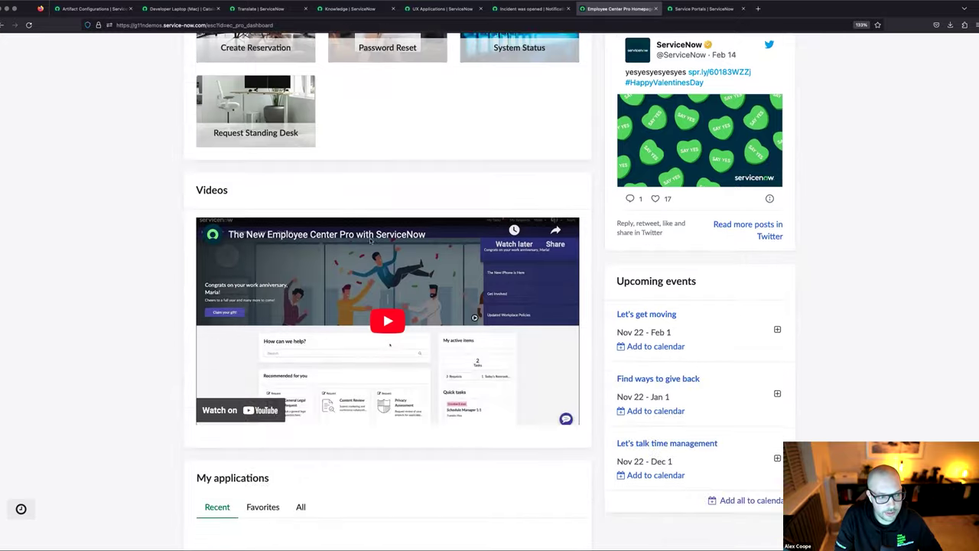
pyautogui.scroll(-5, 371, 241)
pyautogui.click(297, 189)
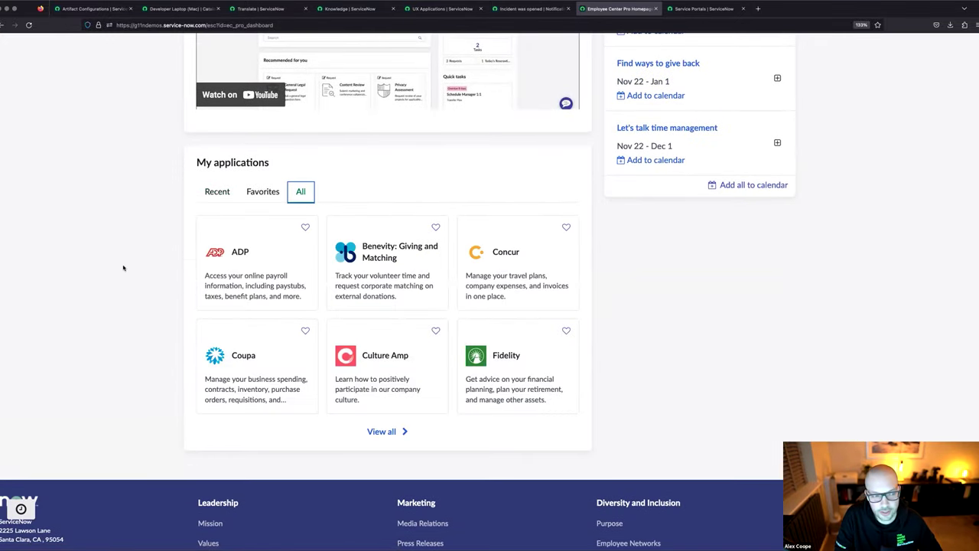
pyautogui.scroll(20, 124, 268)
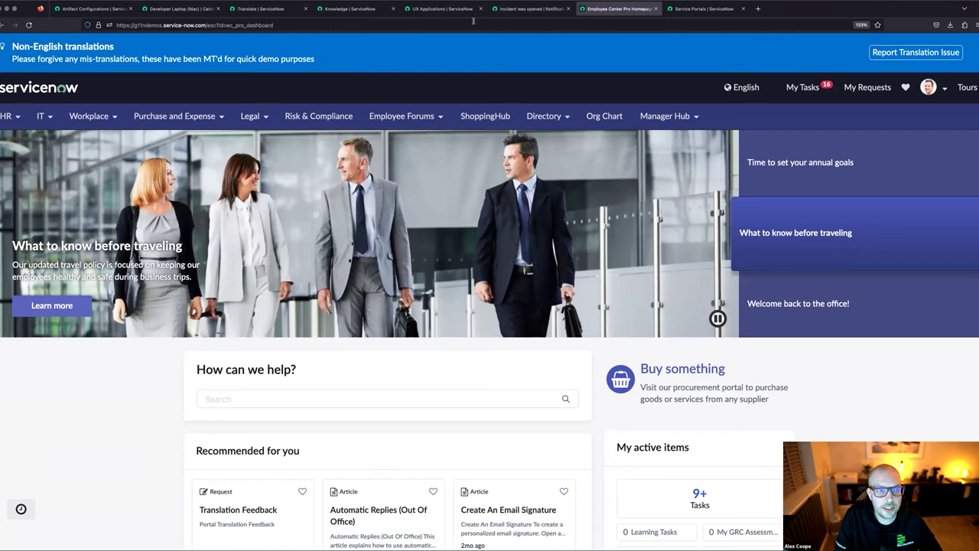
# Switch to the Service Portals list and open the Employee Center portal record
pyautogui.click(692, 9)
pyautogui.click(579, 260)
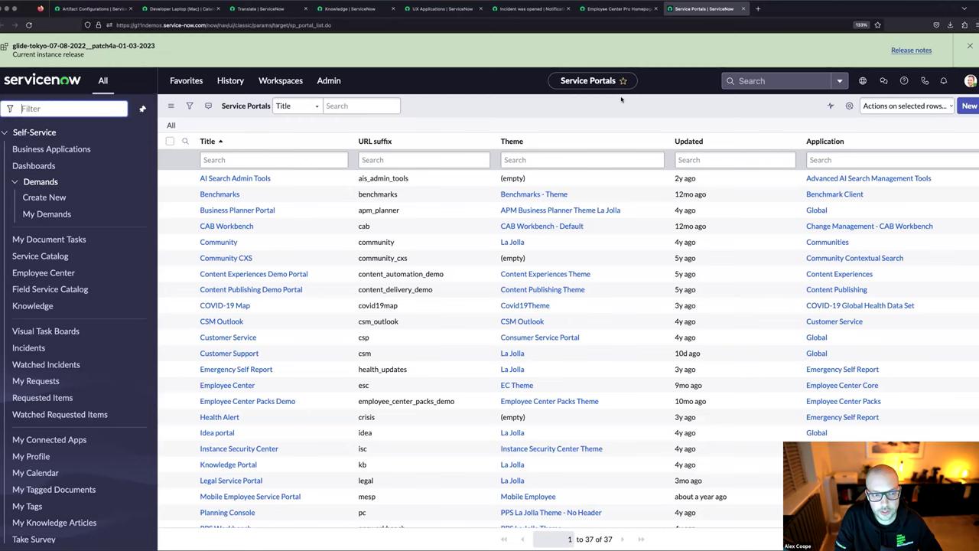
pyautogui.scroll(-3, 356, 295)
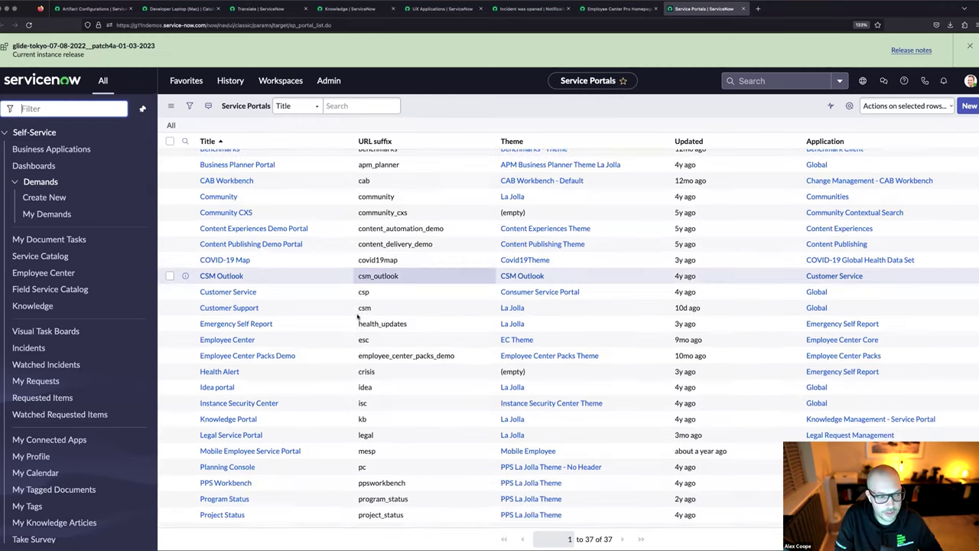
pyautogui.scroll(-1, 275, 344)
pyautogui.click(238, 256)
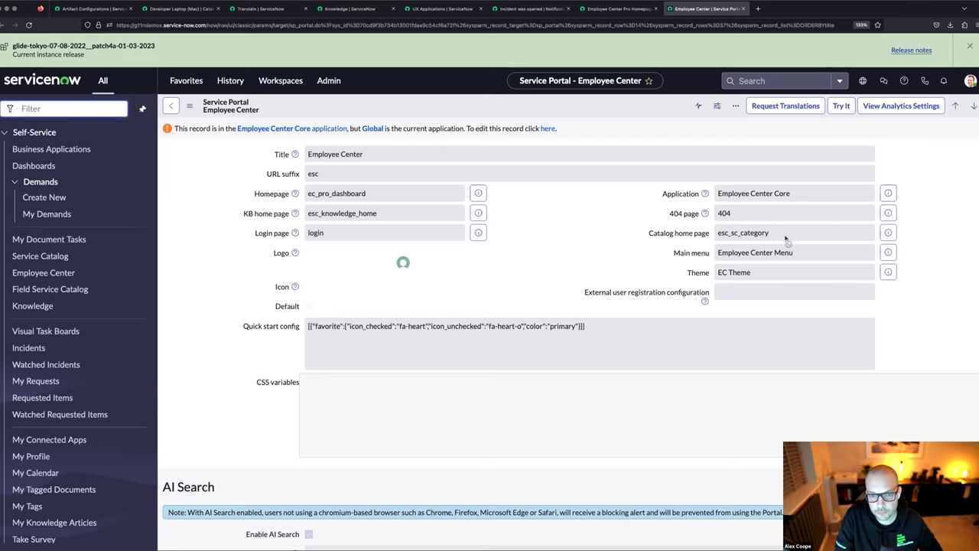
# Examine the Employee Center portal record, including its AI Search settings and its related catalogs and taxonomy
pyautogui.scroll(-5, 530, 251)
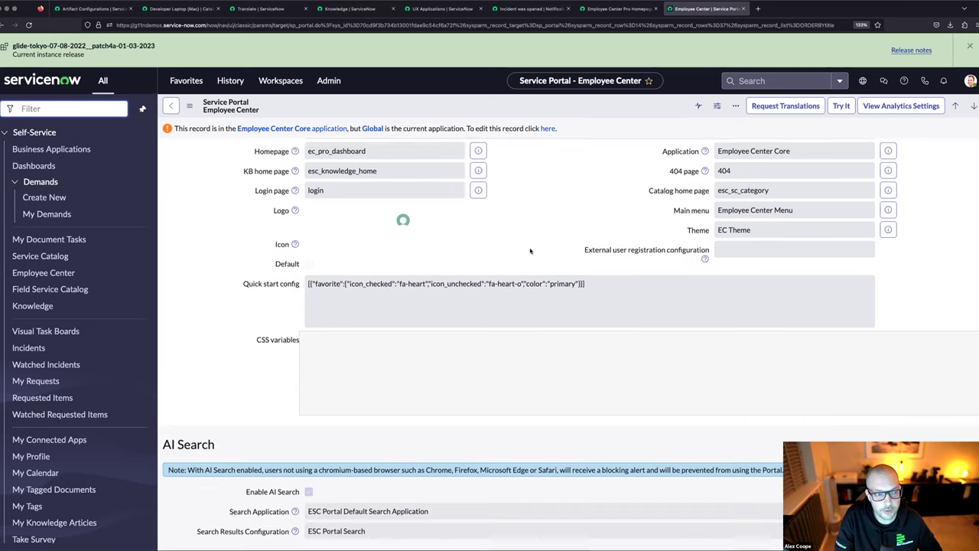
pyautogui.scroll(-1, 530, 251)
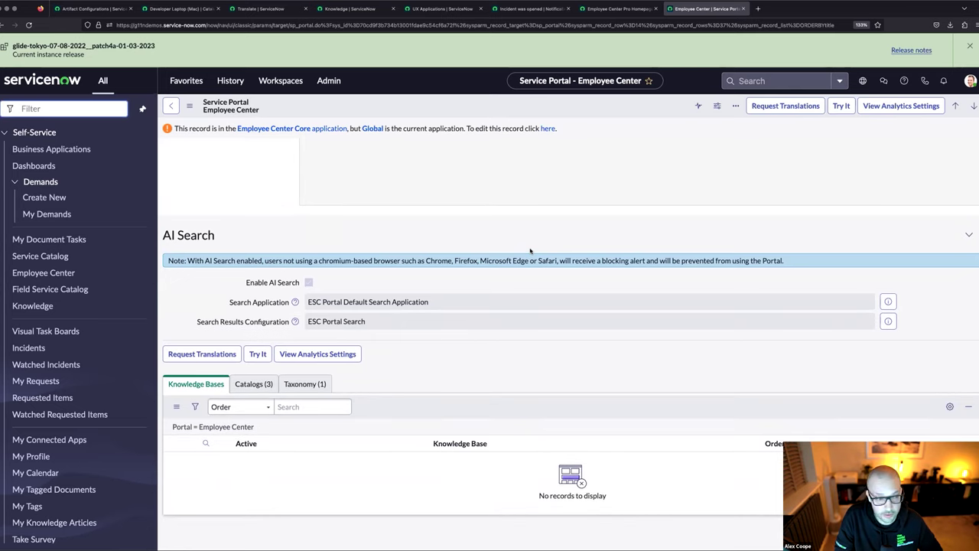
pyautogui.click(244, 386)
pyautogui.click(304, 384)
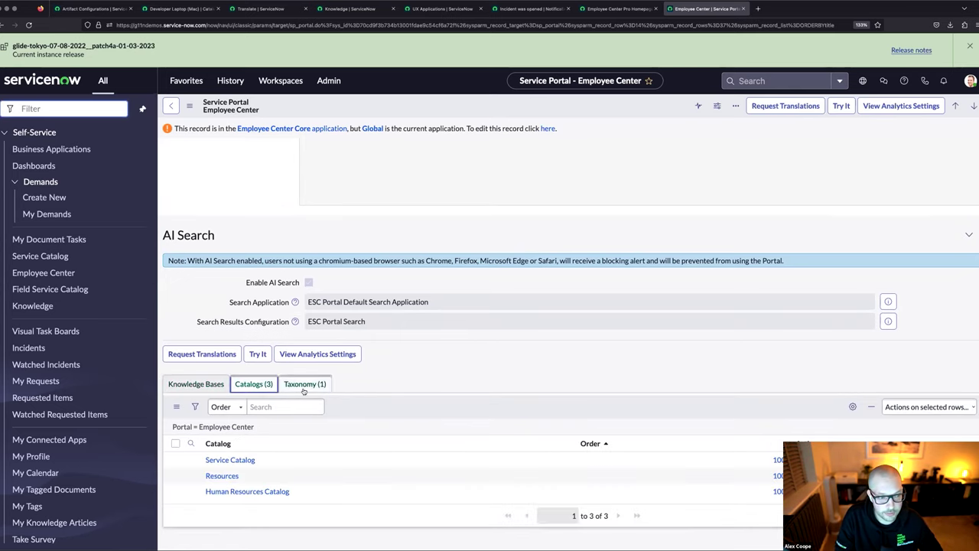
pyautogui.scroll(2, 588, 378)
pyautogui.scroll(4, 591, 381)
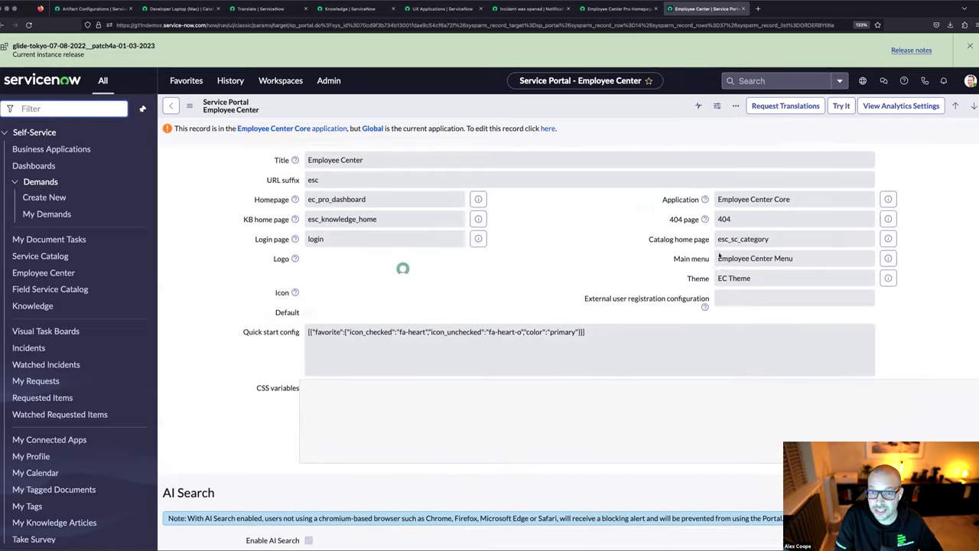
# Request a Japanese translation of the Employee Center portal and open the resulting localization requested item list
pyautogui.click(782, 108)
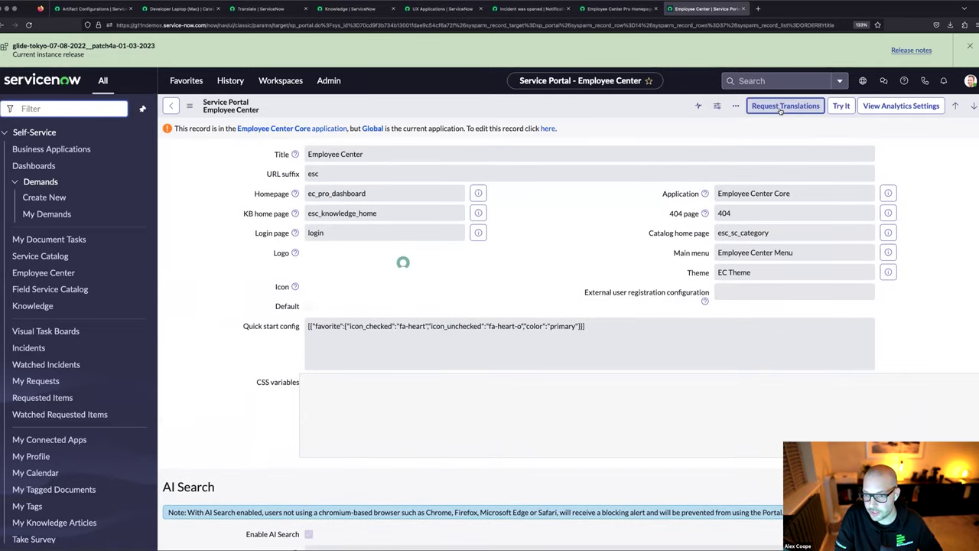
pyautogui.scroll(-3, 564, 234)
pyautogui.scroll(-4, 564, 233)
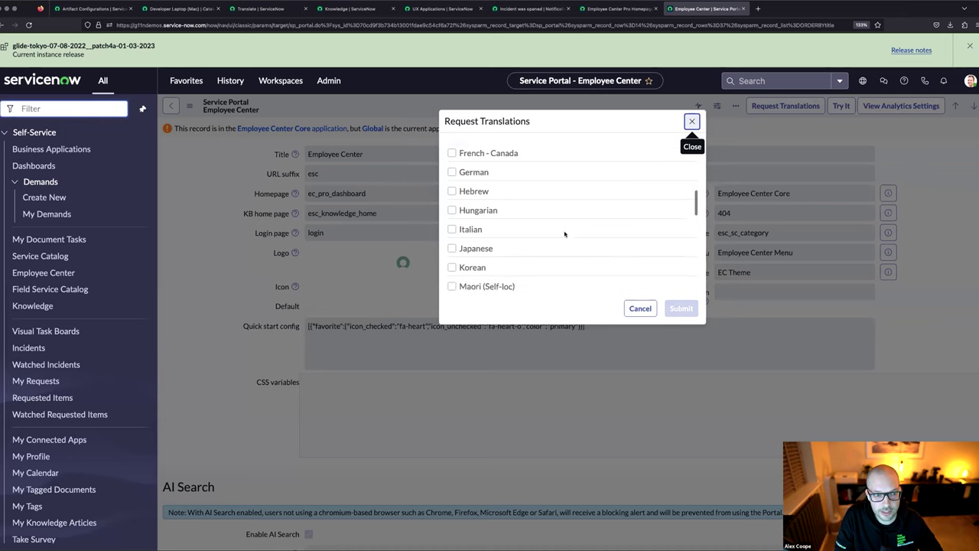
pyautogui.click(468, 219)
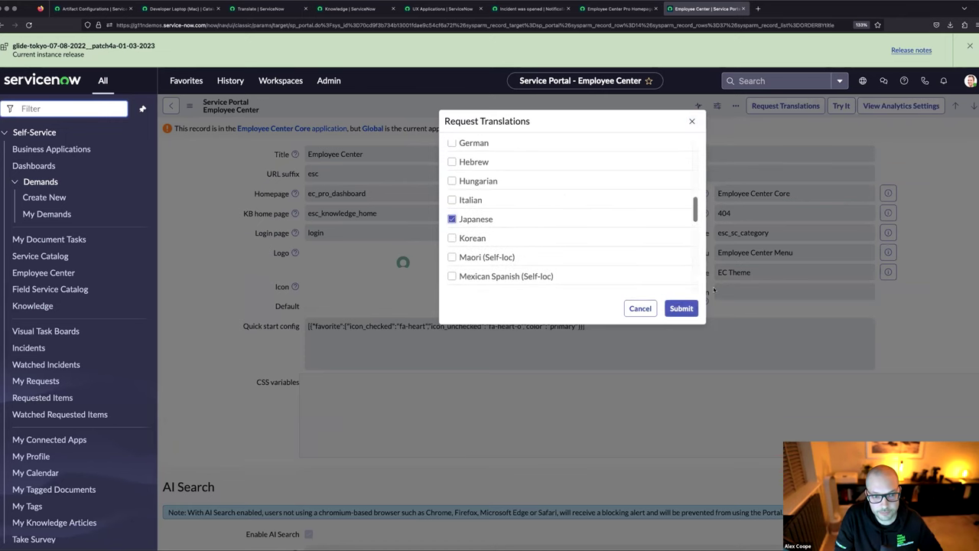
pyautogui.click(678, 308)
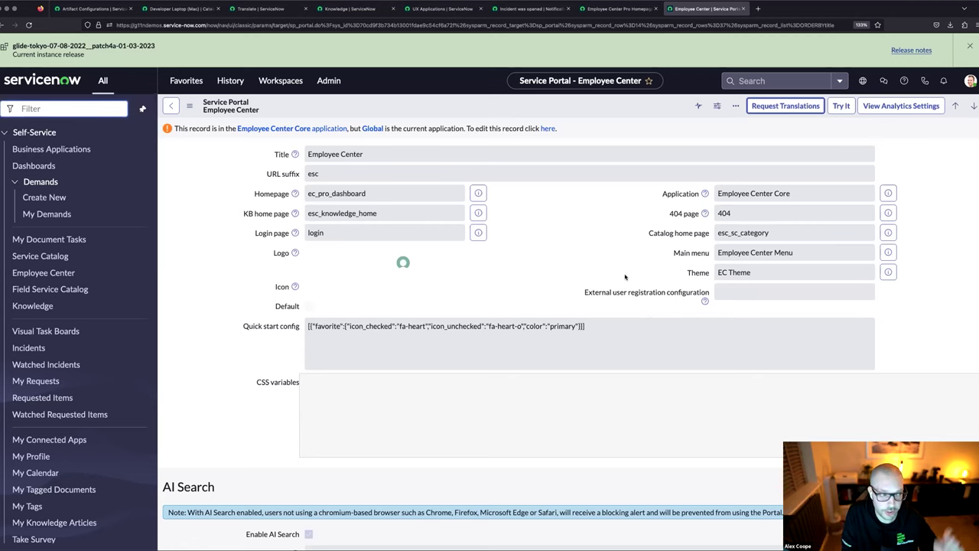
pyautogui.click(596, 234)
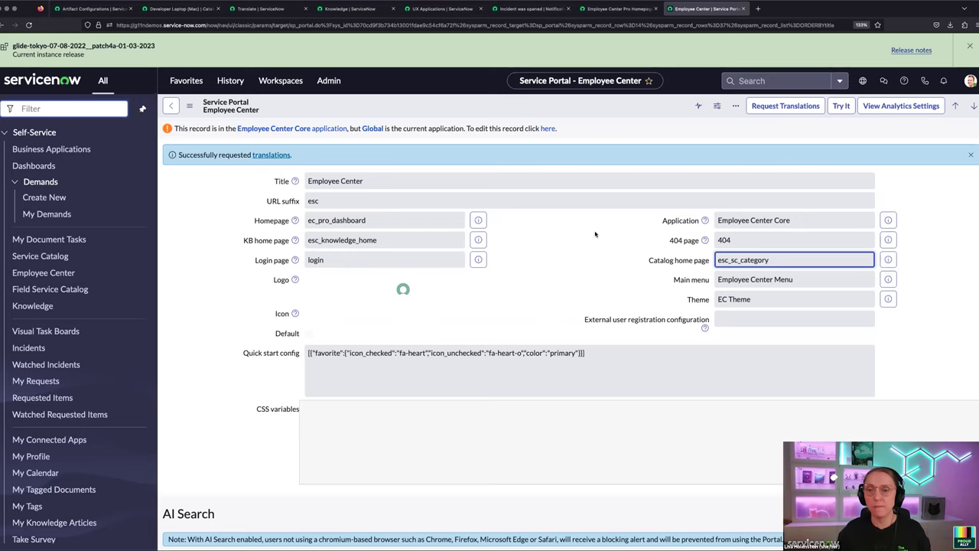
pyautogui.click(268, 155)
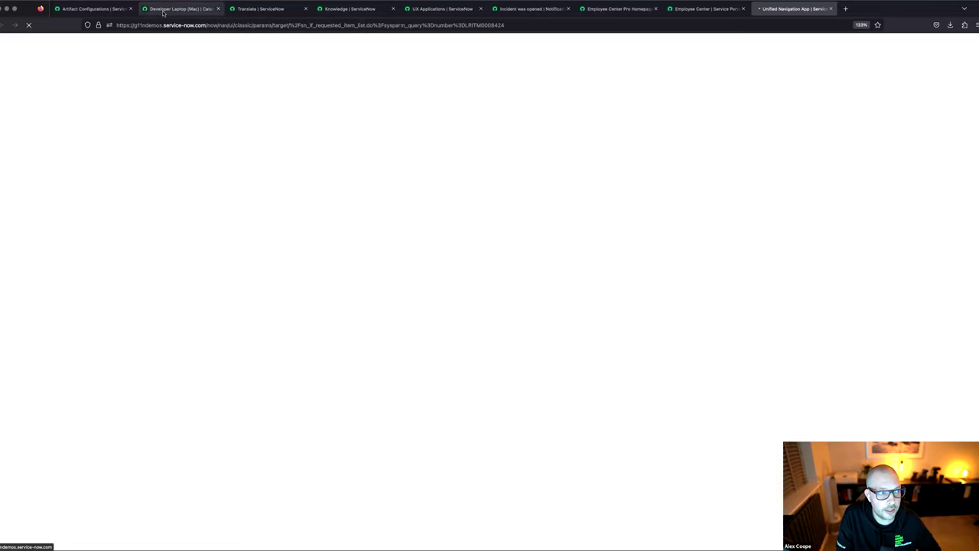
# Open the Catalog Items setting of the Localization Framework and review its workflow options, keeping Translation -> Publish
pyautogui.click(89, 7)
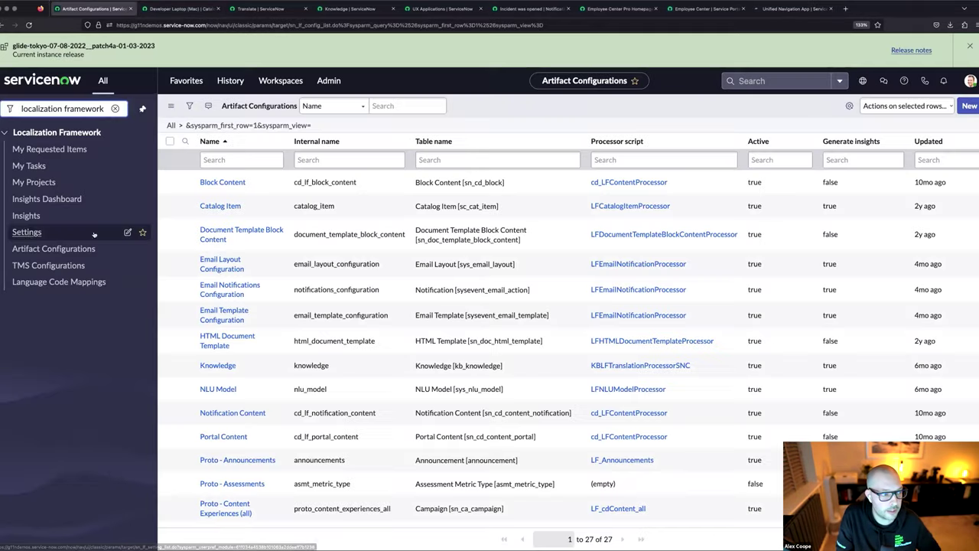
pyautogui.click(29, 232)
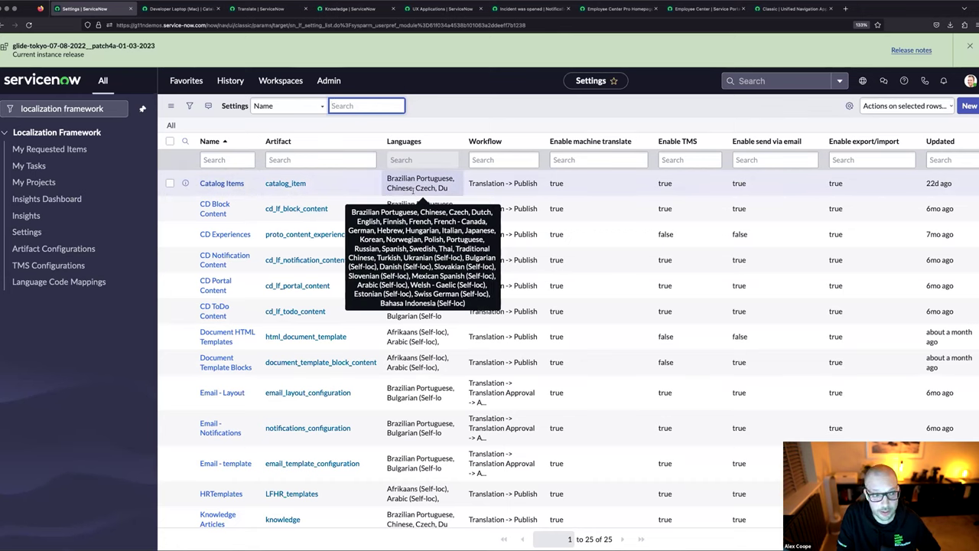
pyautogui.click(228, 183)
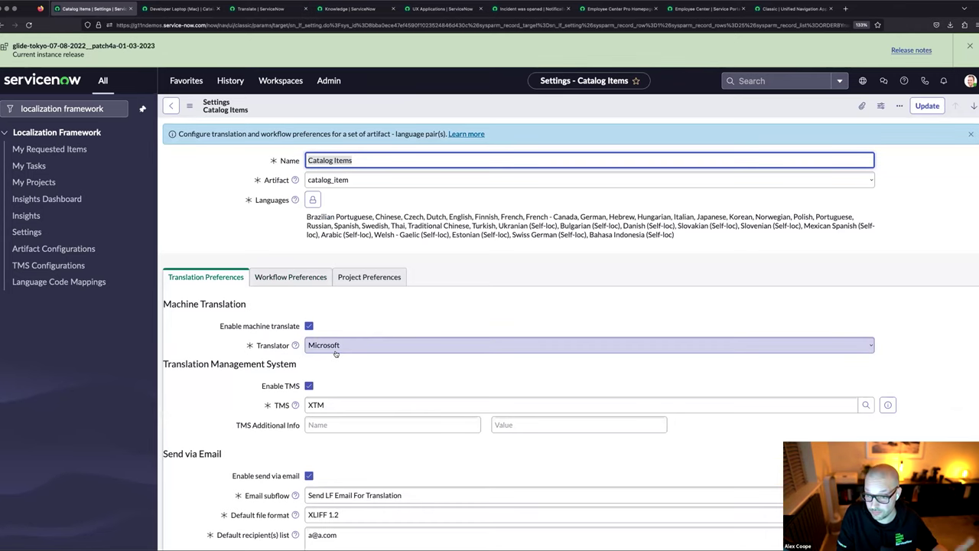
pyautogui.click(283, 280)
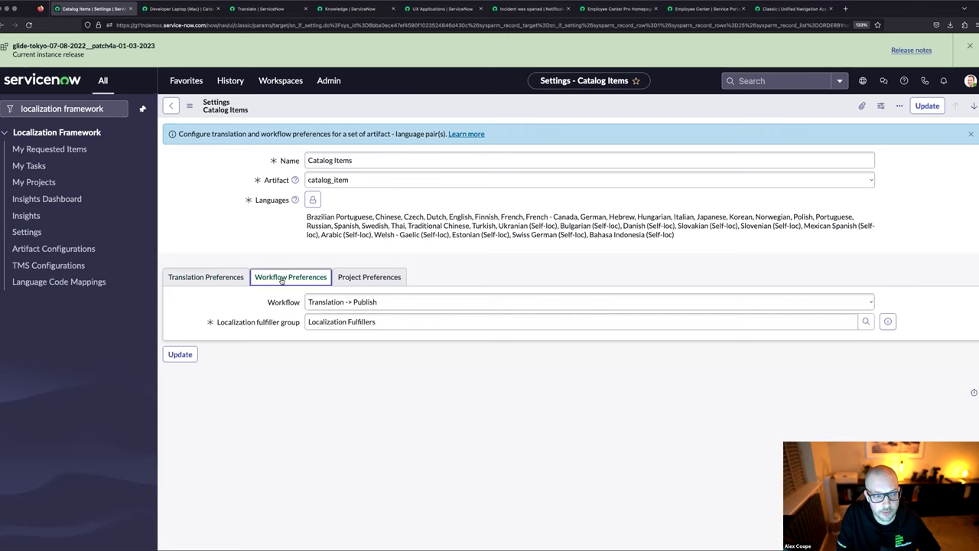
pyautogui.click(399, 305)
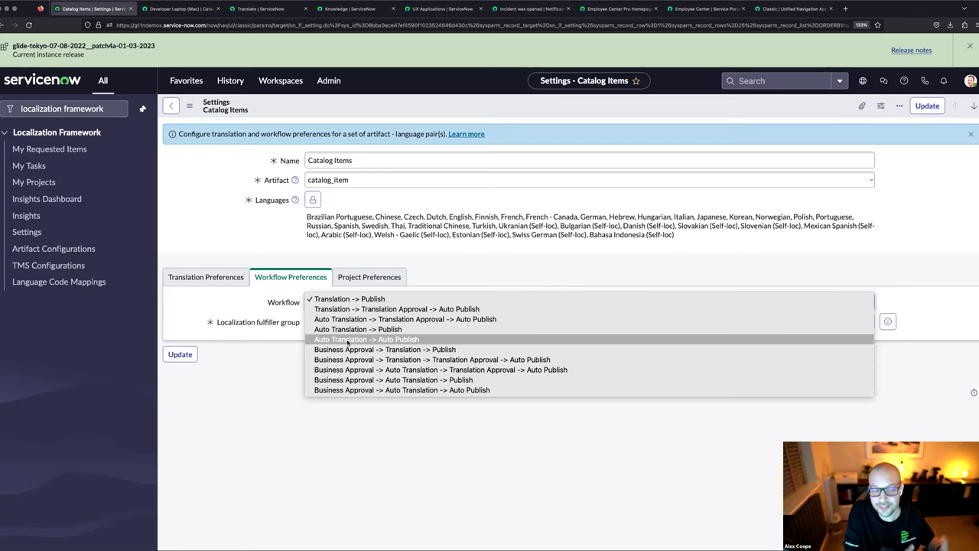
pyautogui.click(379, 458)
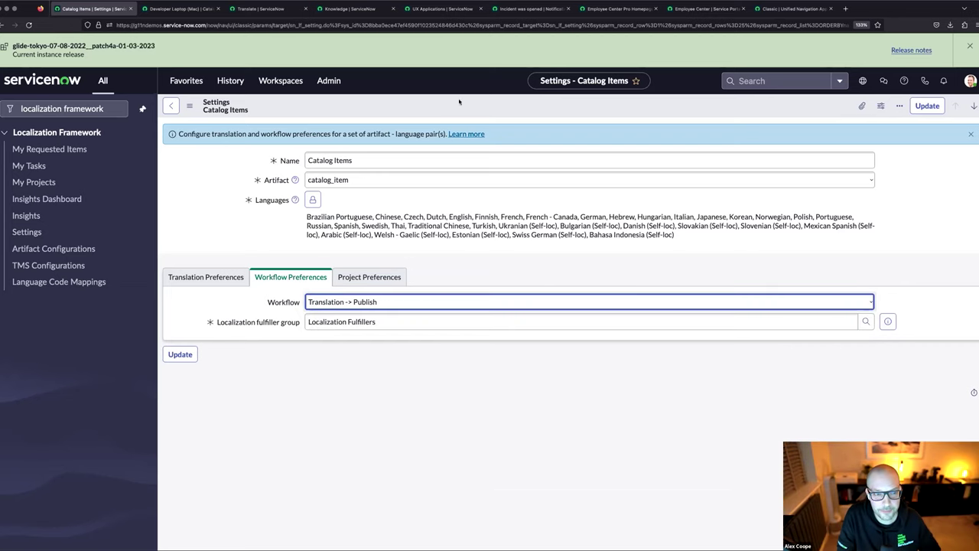
# Return to the requested items list and open the localization task for the Employee Center portal
pyautogui.click(791, 11)
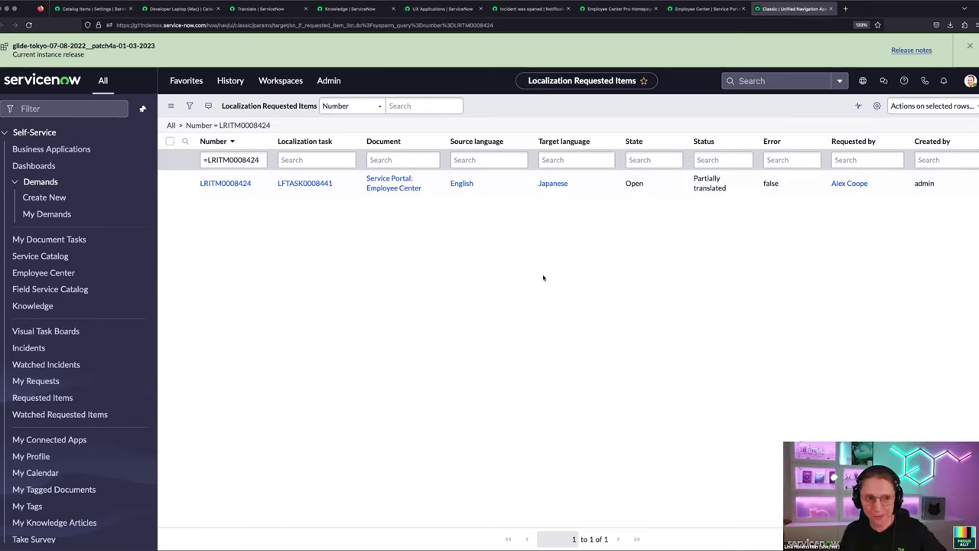
pyautogui.click(305, 182)
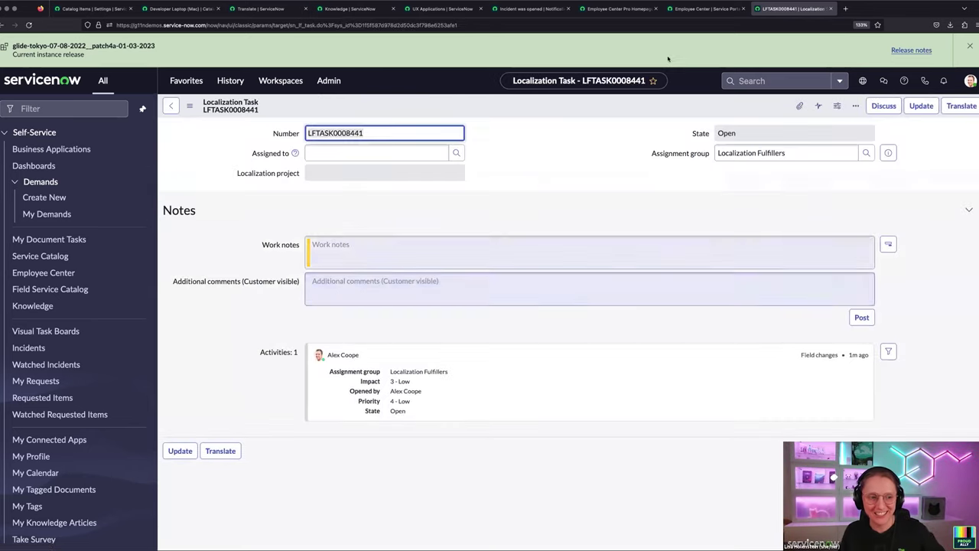
# Go back to the Employee Center homepage and look through the HR, IT, Workplace and Purchase and Expense topics
pyautogui.click(701, 10)
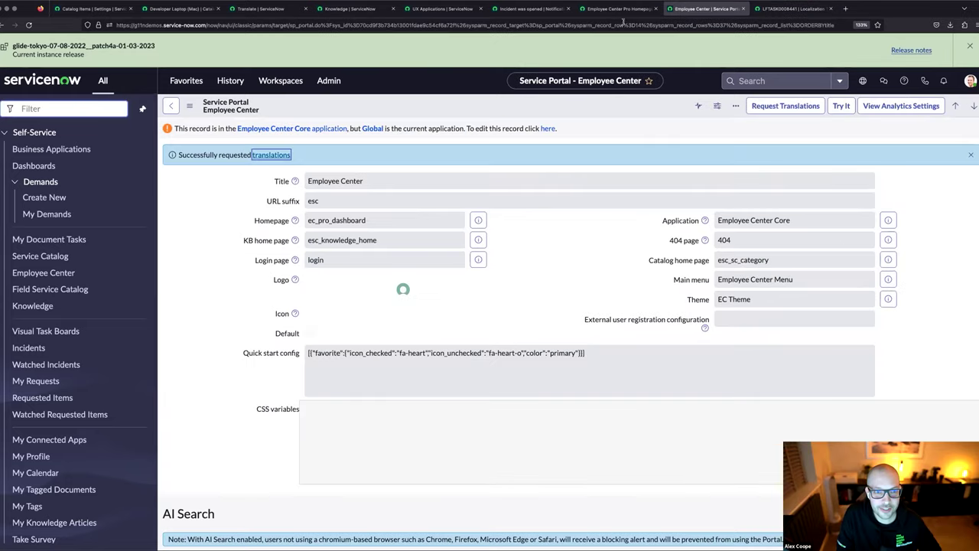
pyautogui.click(616, 10)
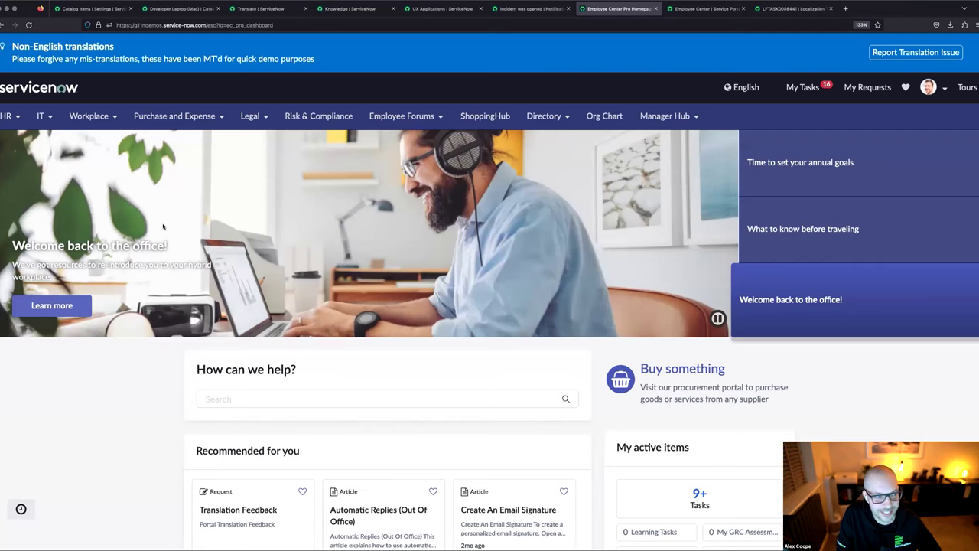
pyautogui.click(22, 120)
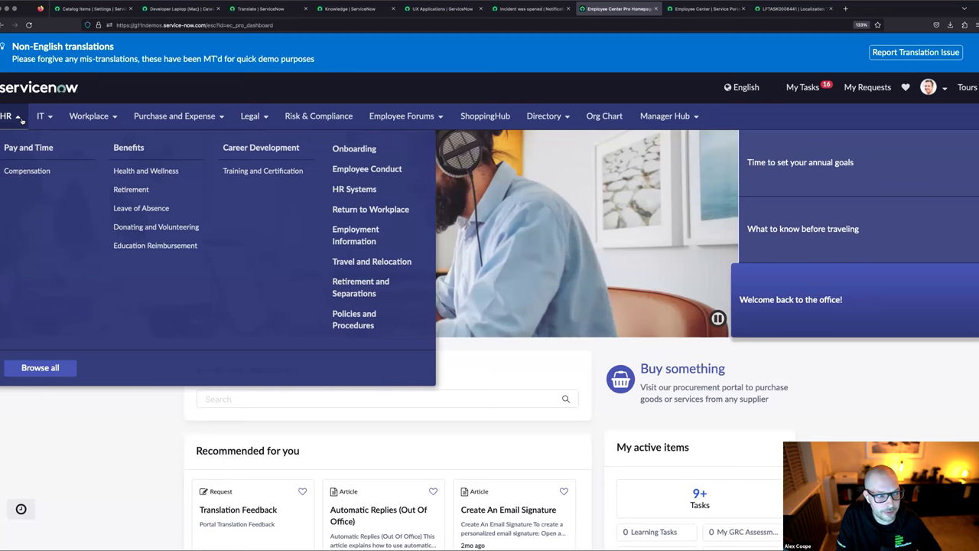
pyautogui.click(56, 120)
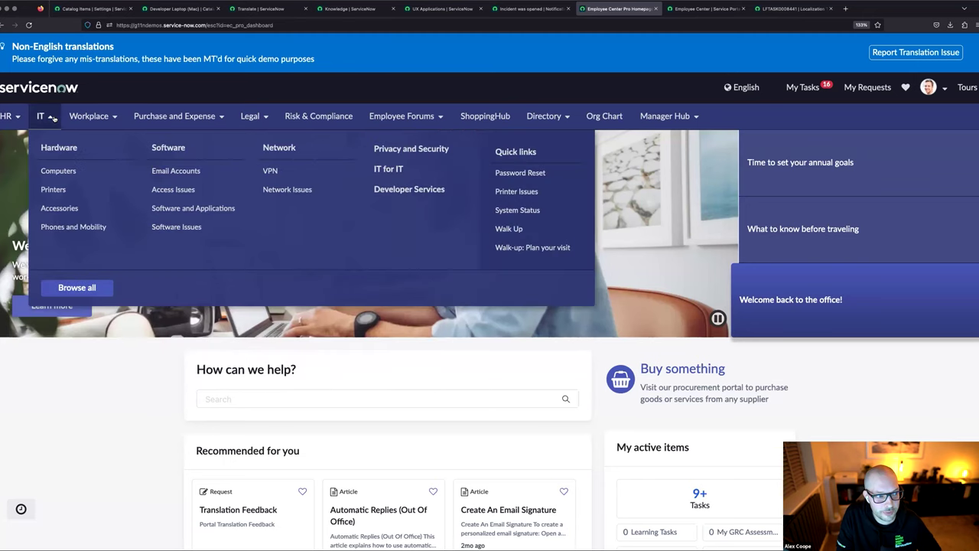
pyautogui.click(116, 116)
pyautogui.click(222, 117)
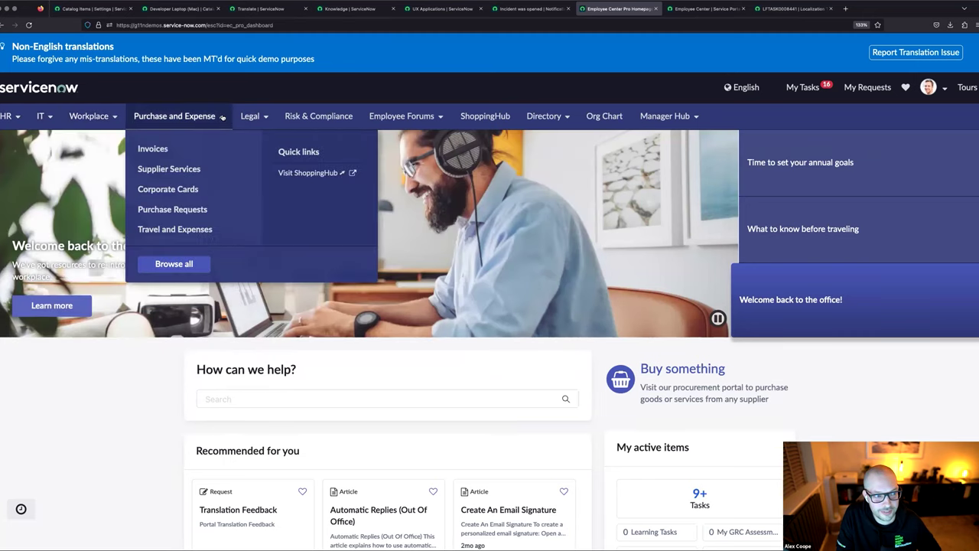
pyautogui.click(169, 444)
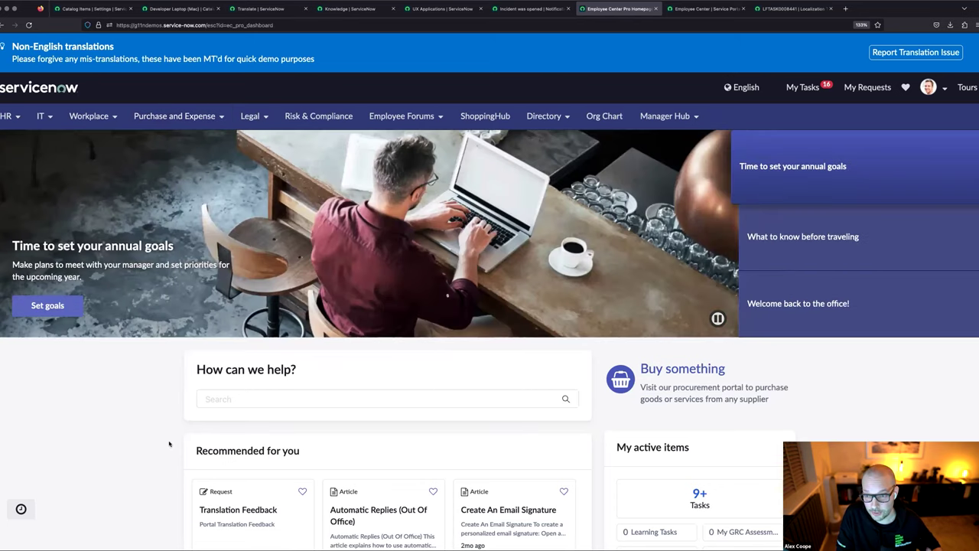
# Open the Employee Center localization task for translation and collapse all groups of its translatable content
pyautogui.click(794, 11)
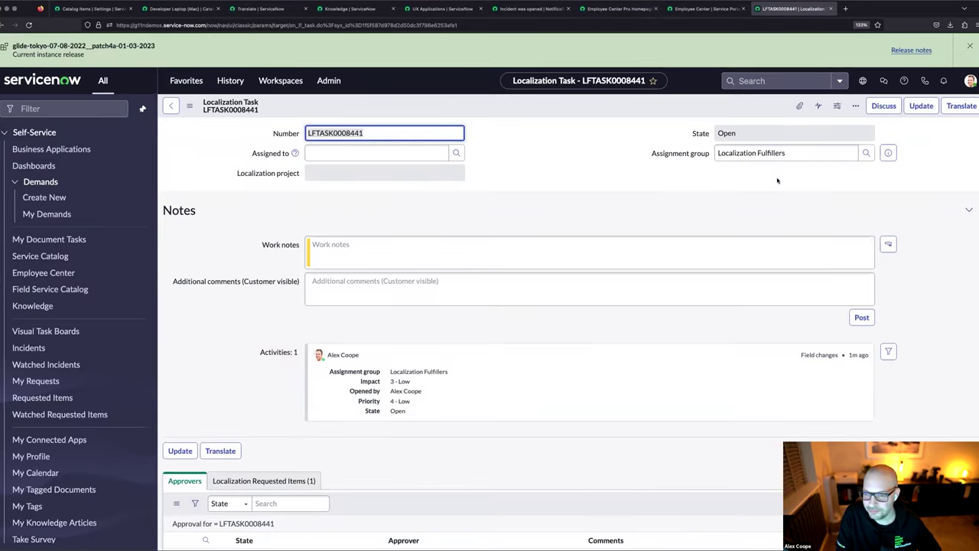
pyautogui.click(960, 106)
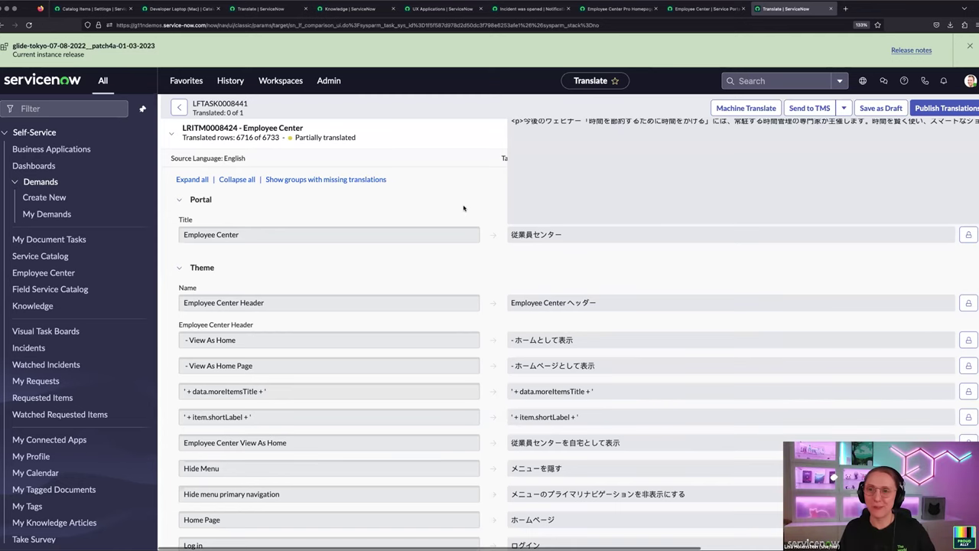
pyautogui.click(238, 181)
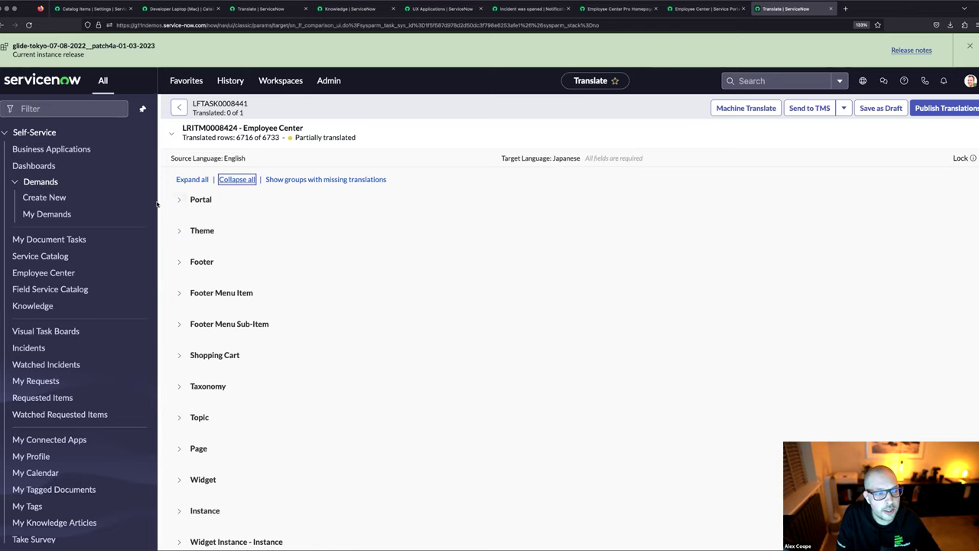
pyautogui.scroll(-1, 231, 256)
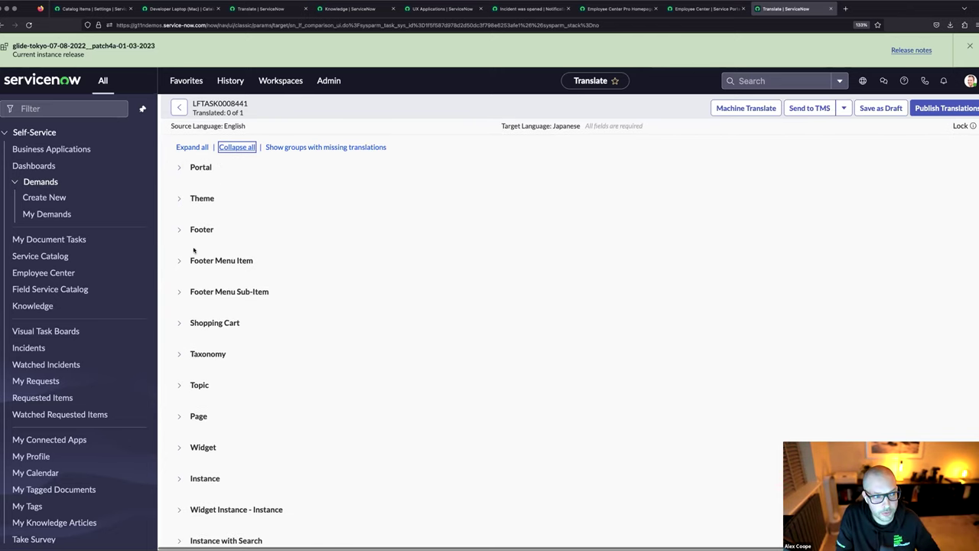
# Review the full list of translatable content groups in the Employee Center localization task, and expand all groups to show their Japanese translations
pyautogui.scroll(-10, 319, 319)
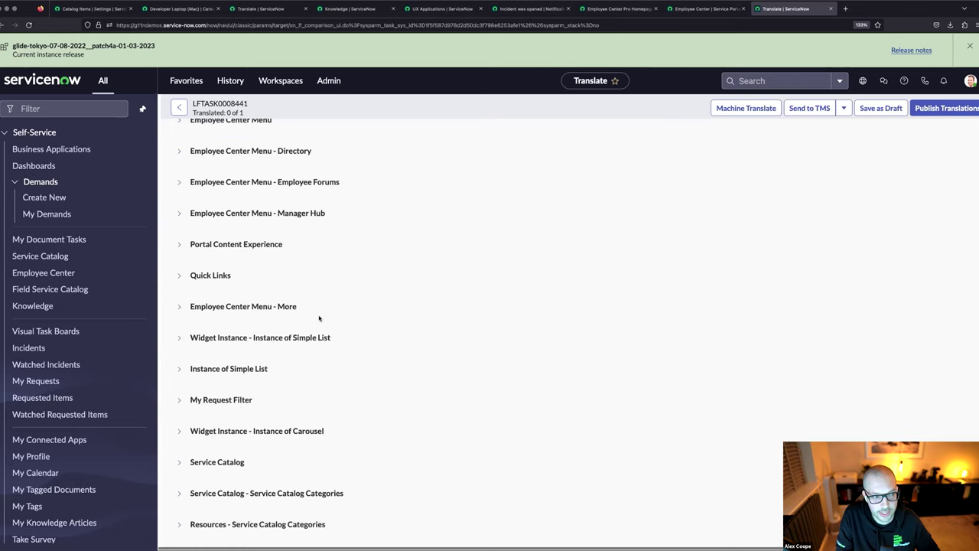
pyautogui.scroll(-5, 398, 328)
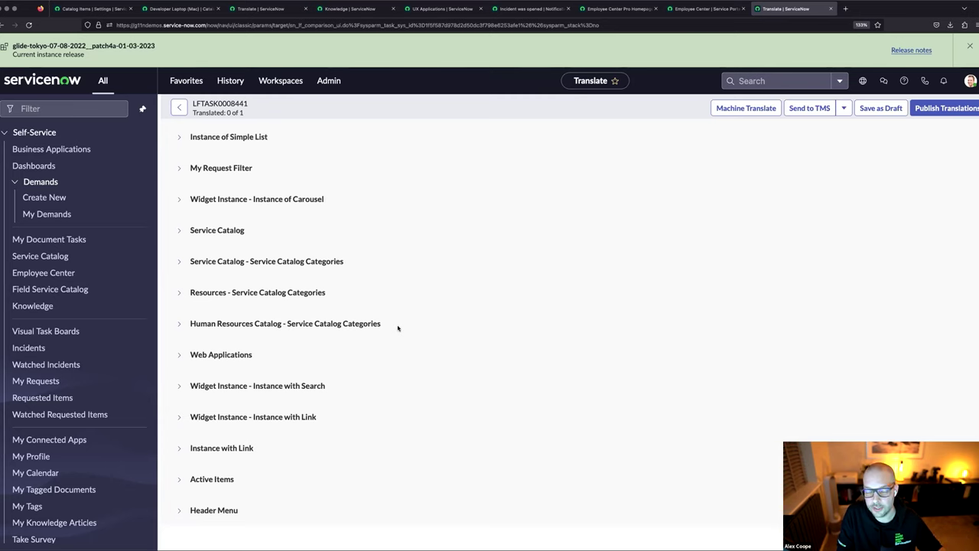
pyautogui.scroll(1, 398, 328)
pyautogui.scroll(7, 397, 328)
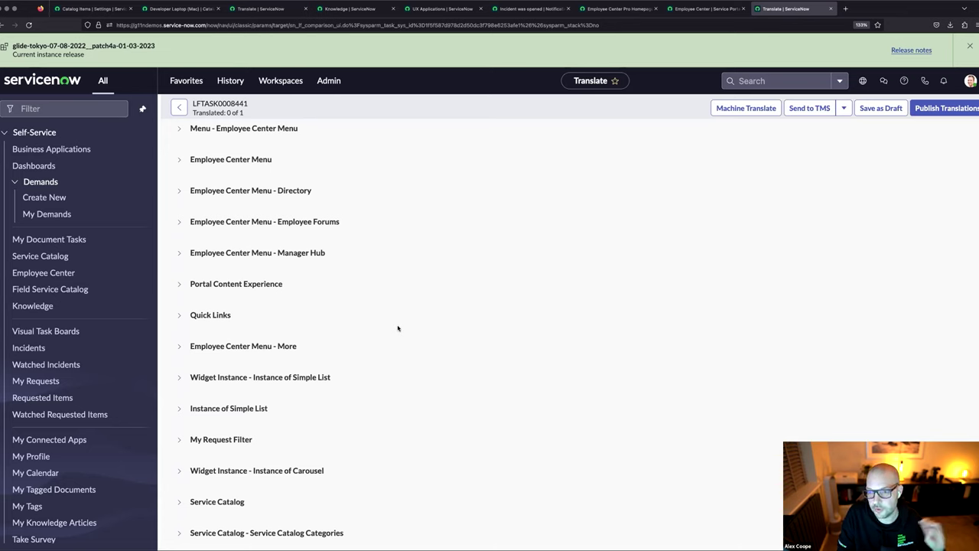
pyautogui.scroll(4, 398, 328)
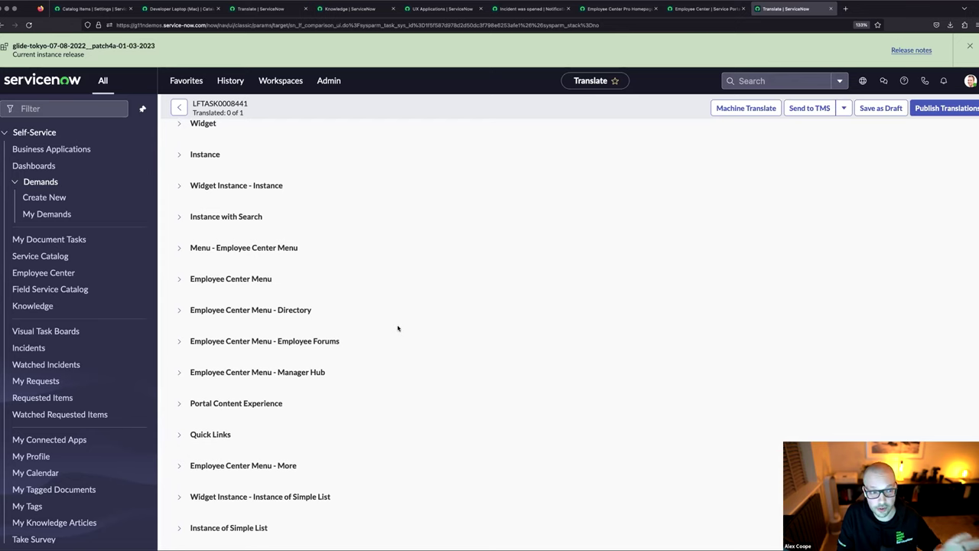
pyautogui.scroll(10, 398, 329)
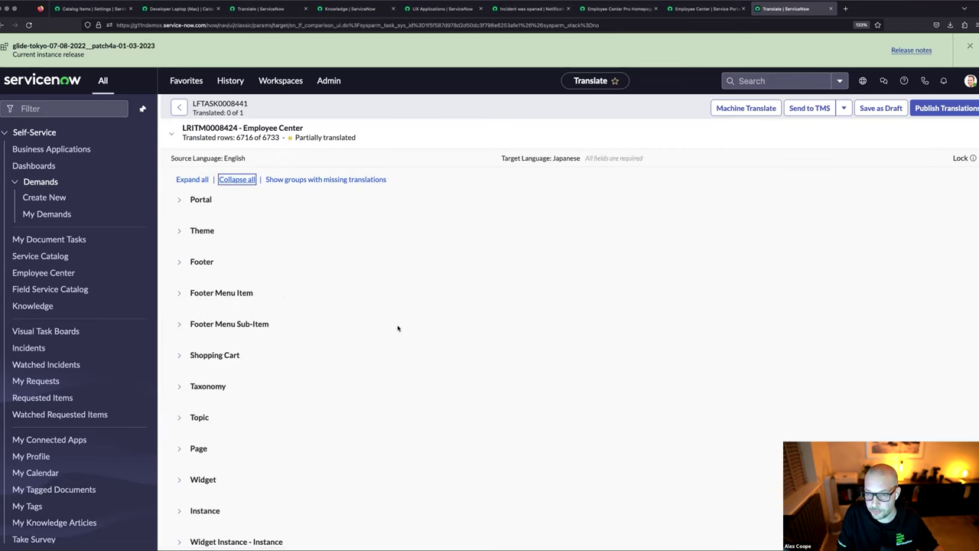
pyautogui.click(195, 181)
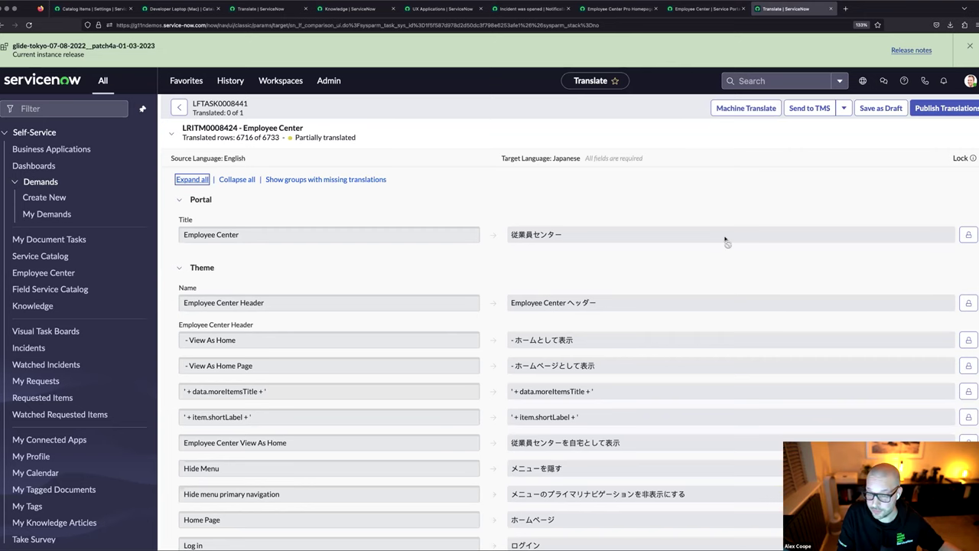
# Return to the Employee Center portal homepage
pyautogui.click(618, 8)
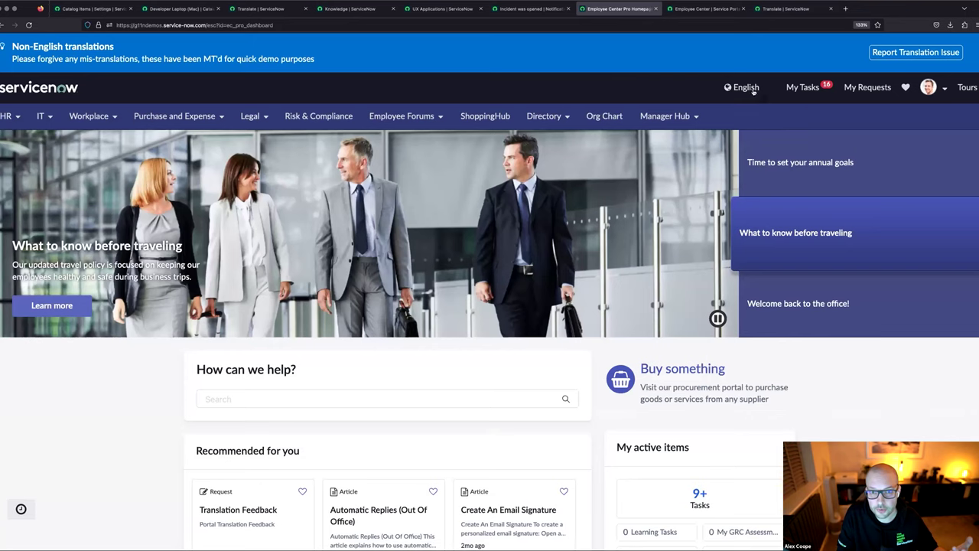